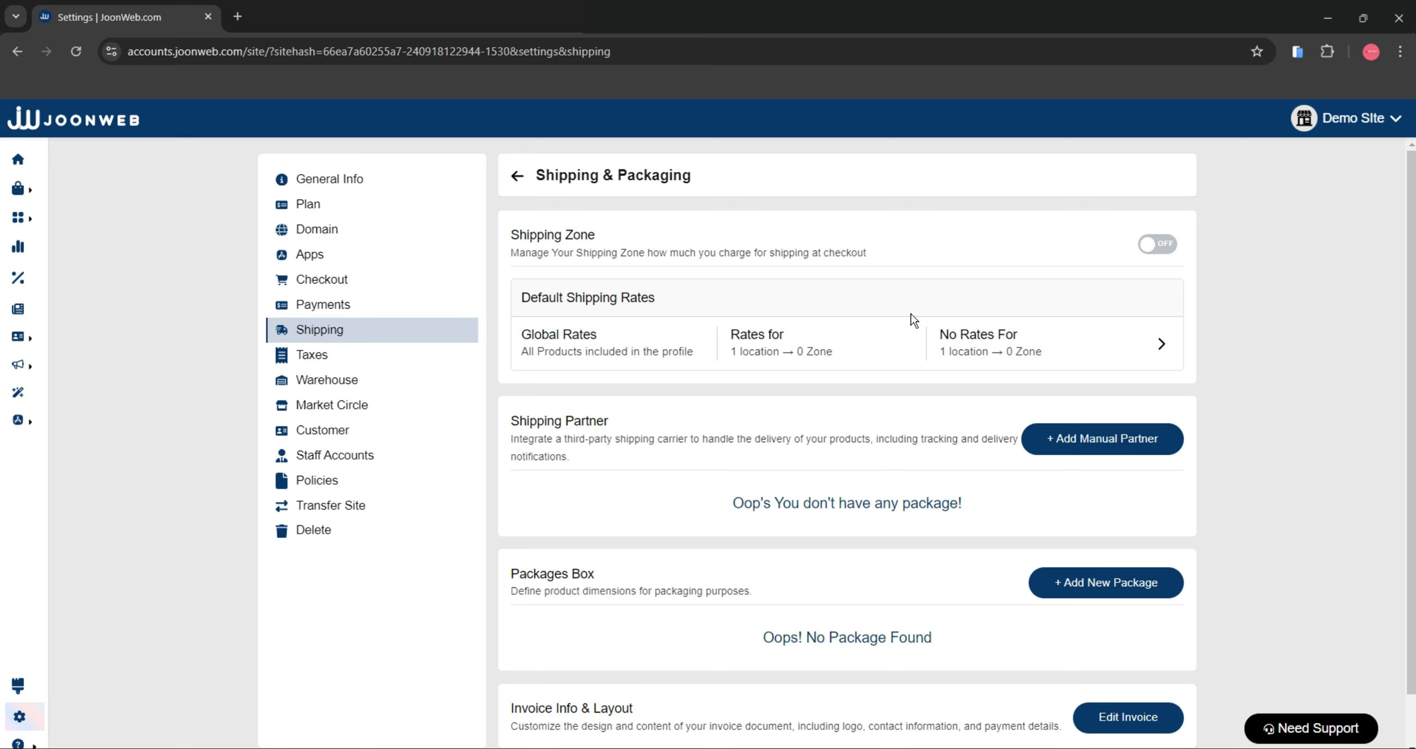
Step: Turn on the Shipping Zone setting and open the default shipping rates profile
left_click(1154, 247)
left_click(686, 473)
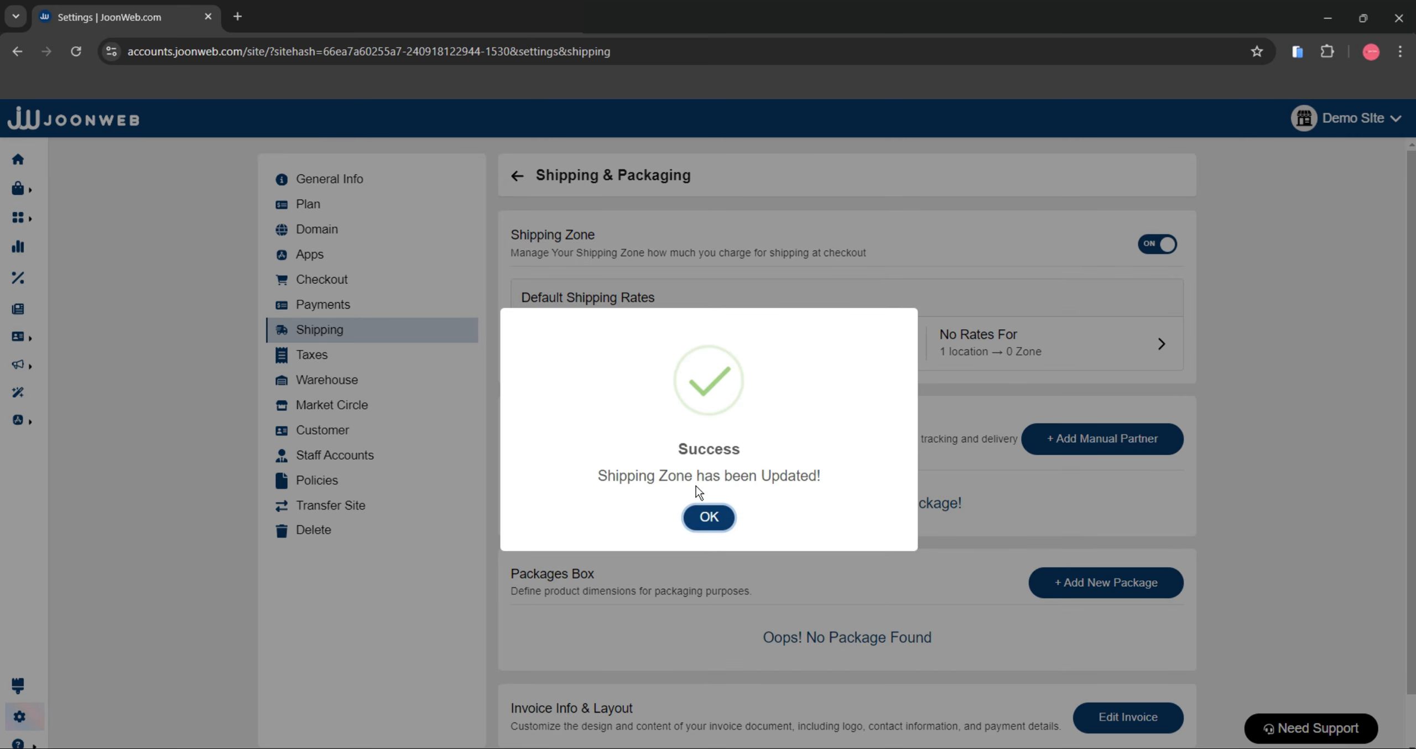
left_click(707, 506)
left_click(860, 344)
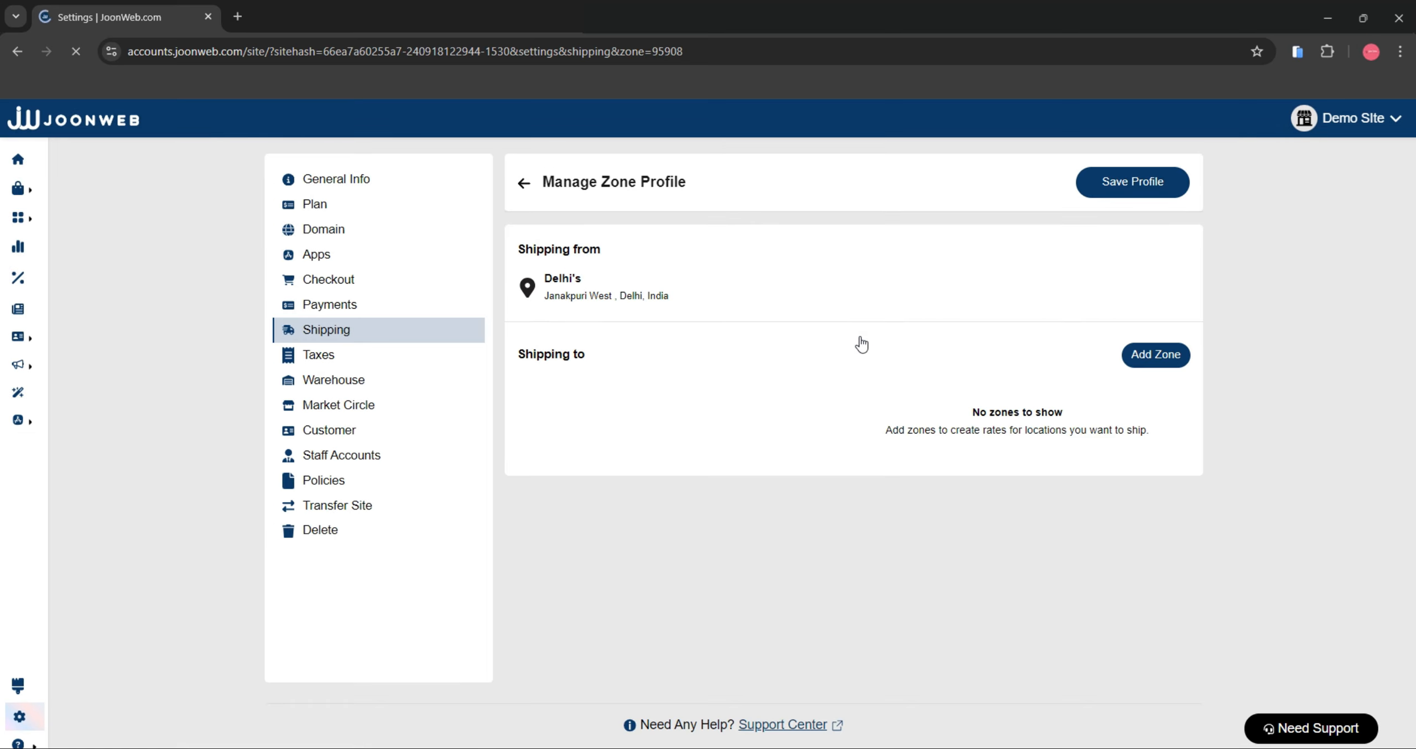
Step: Create a shipping zone named Nearest Zone that covers only the Delhi region of India, and save it
left_click(1160, 359)
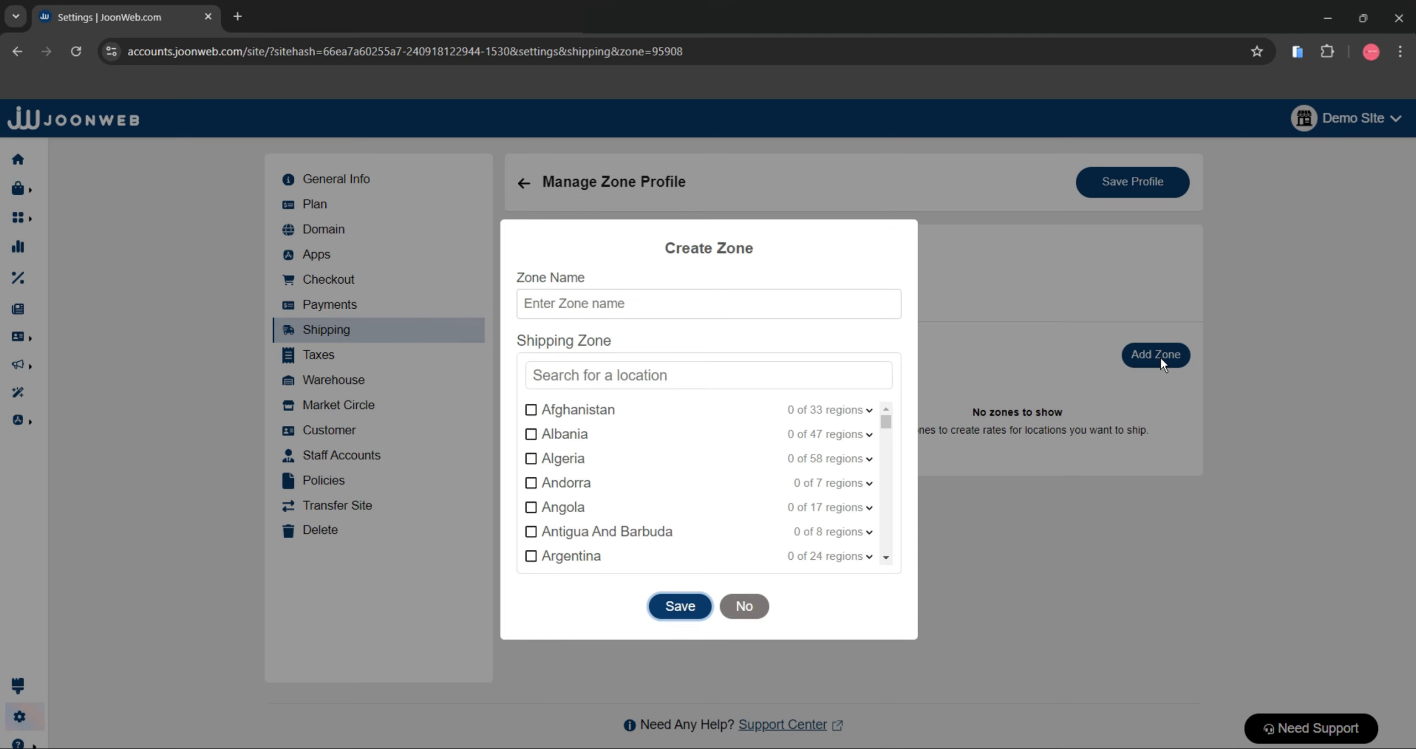
left_click(649, 301)
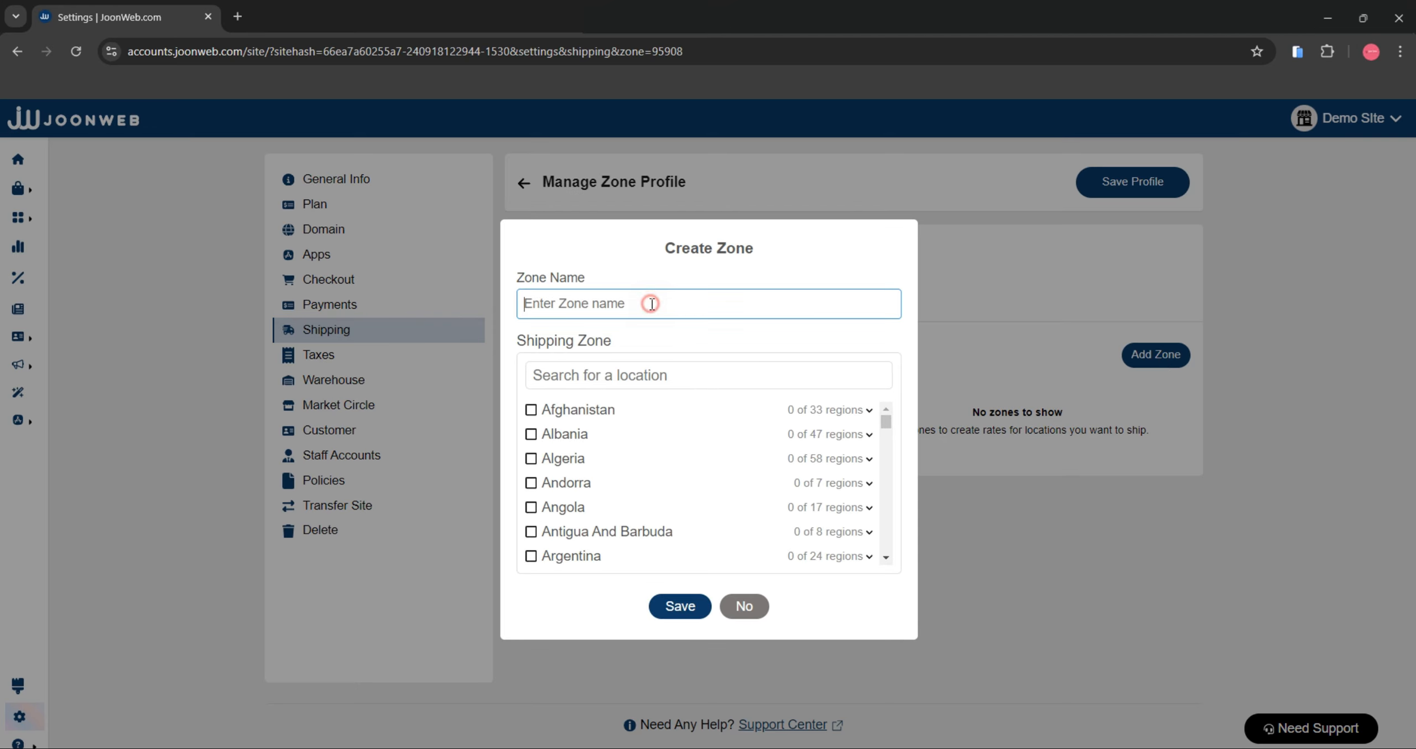
type("Nearest Zone")
left_click(615, 375)
type("Delhi")
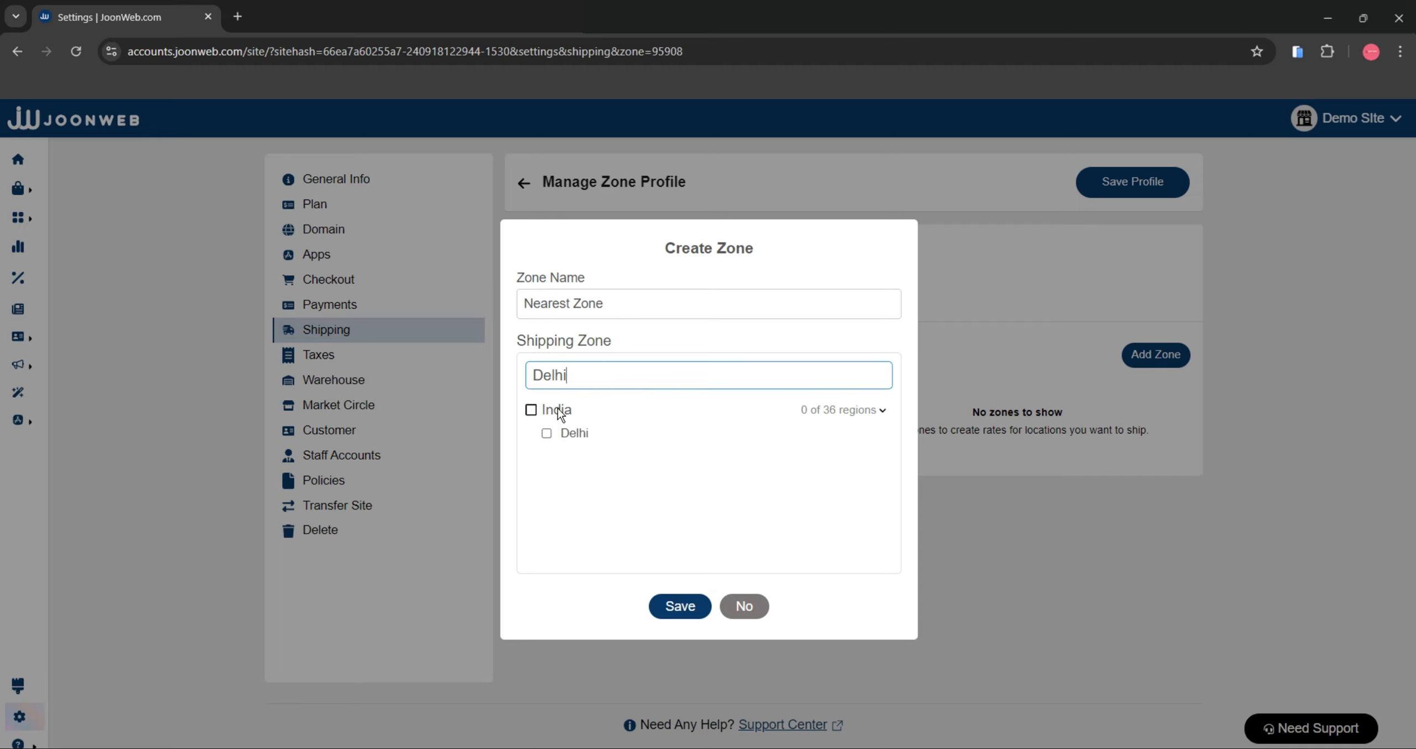
left_click(546, 433)
left_click(679, 608)
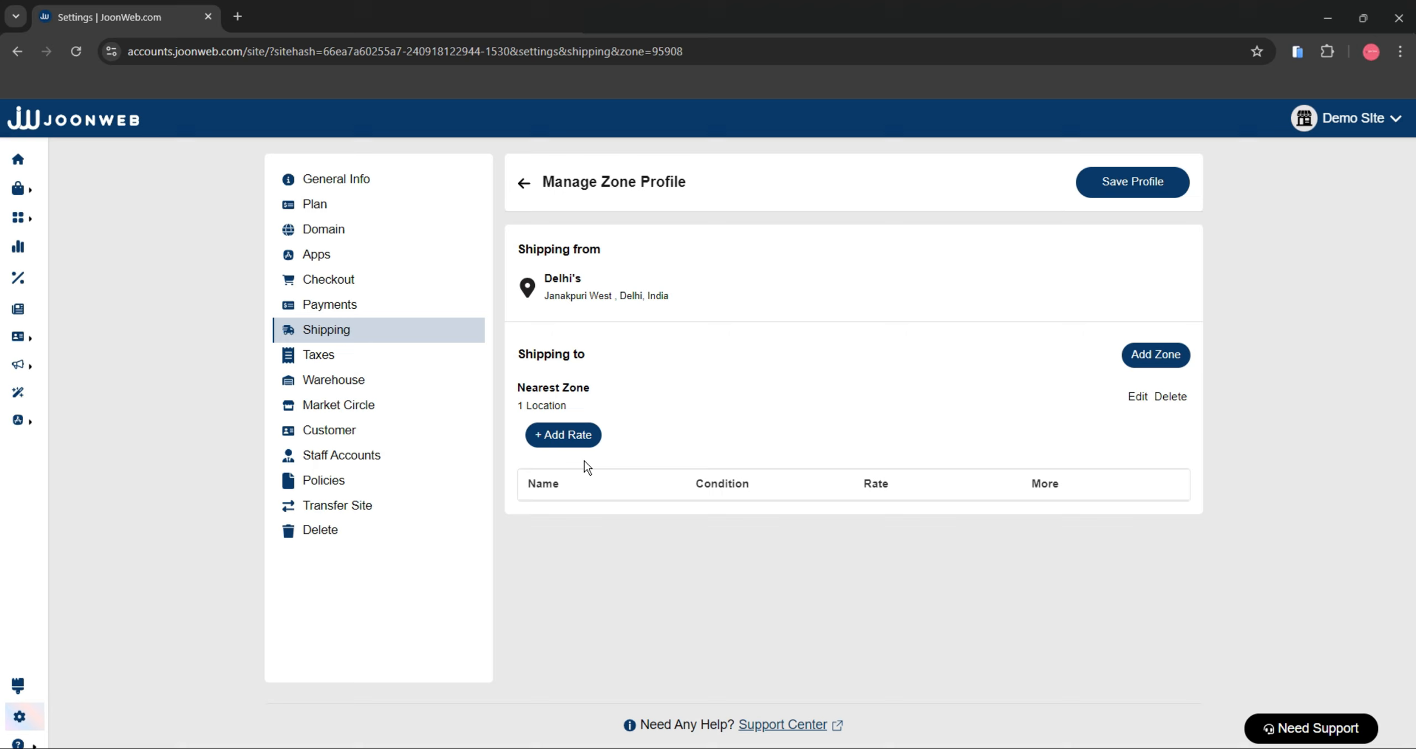
Step: Add a rate named Free Delivery to Nearest Zone, keeping the 0.00 rate and the Available On All condition
left_click(567, 440)
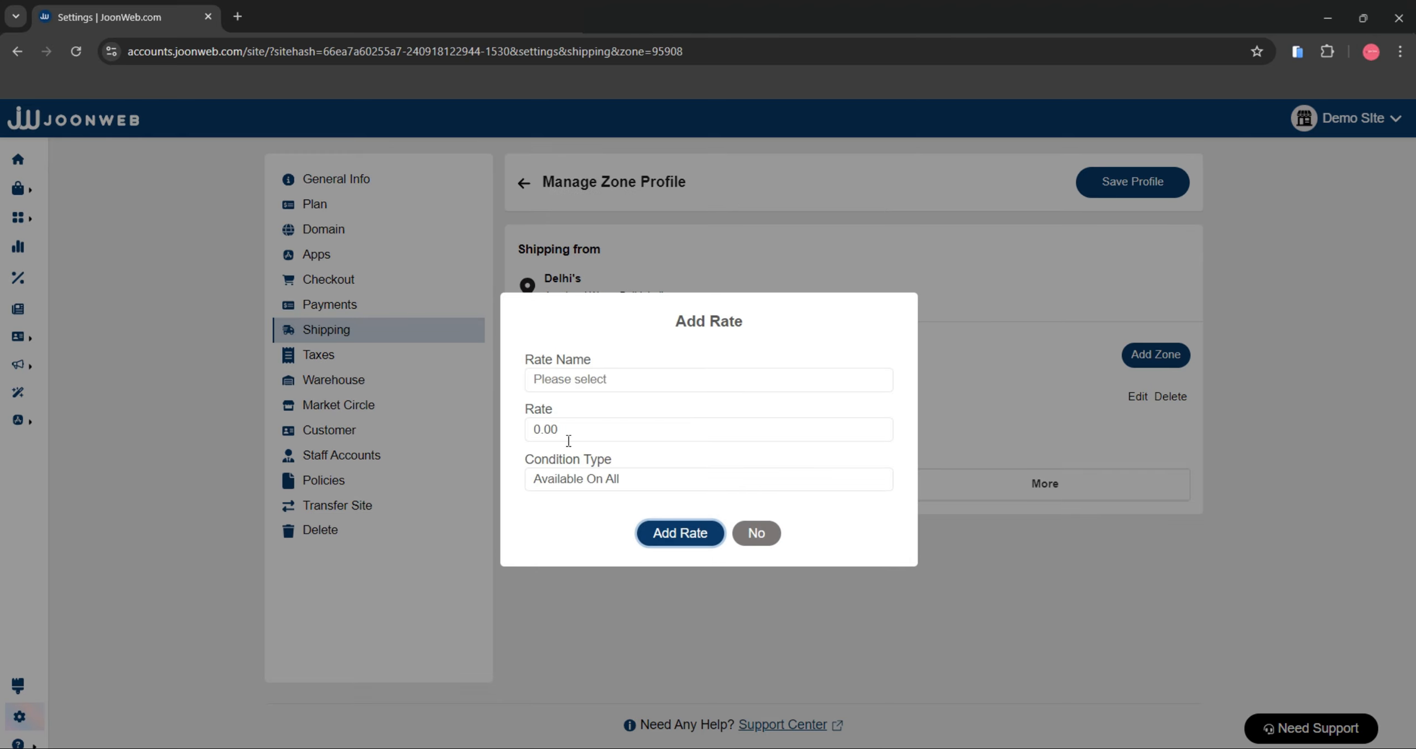
left_click(565, 382)
type("Free Delivery")
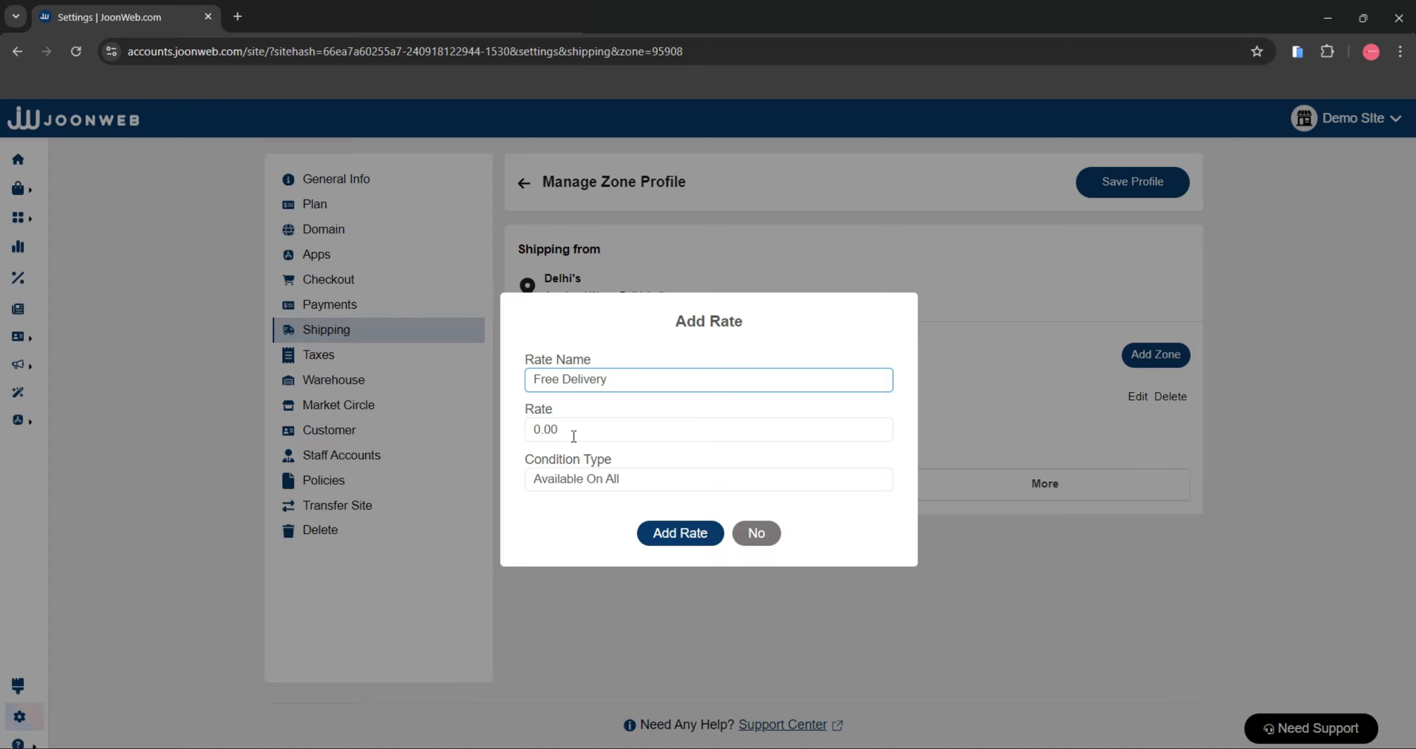
left_click(672, 532)
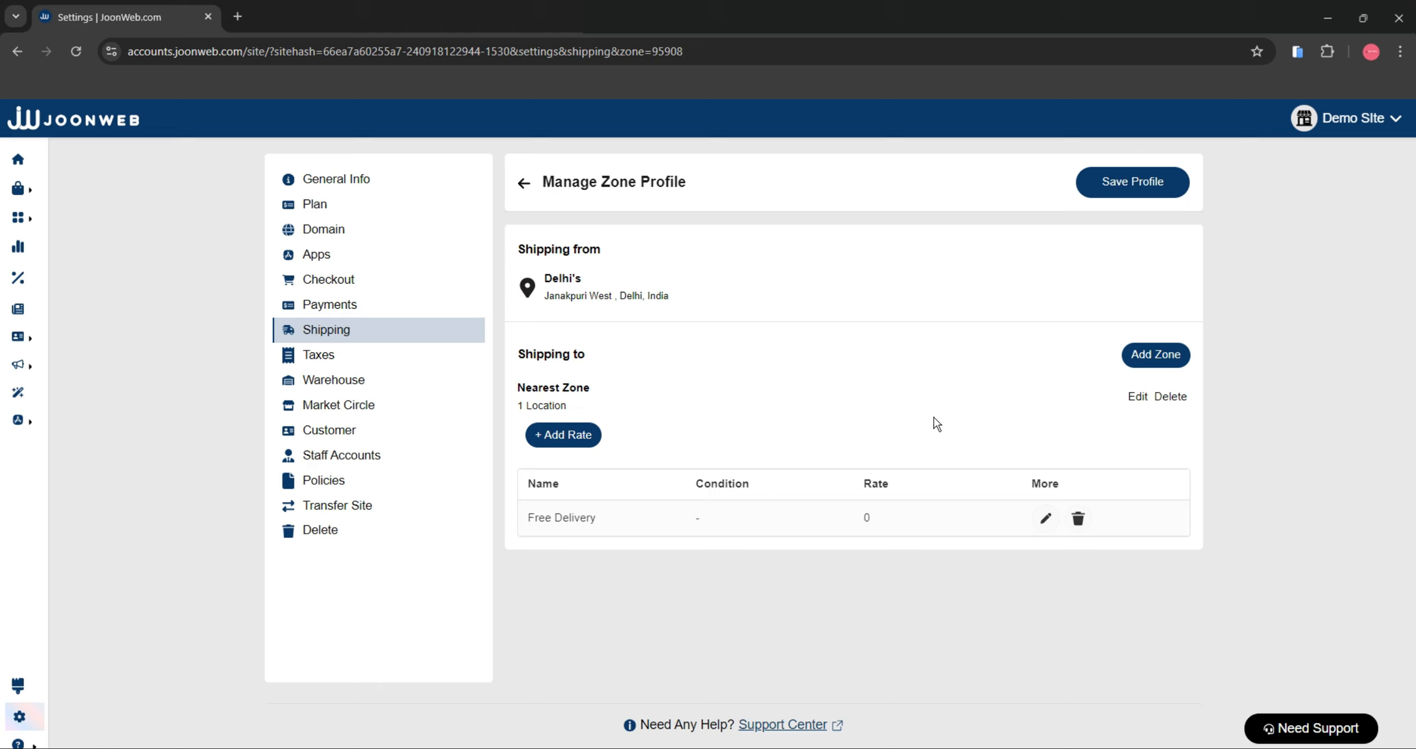
Step: Start a second zone named Other States and search its locations for India
left_click(1151, 357)
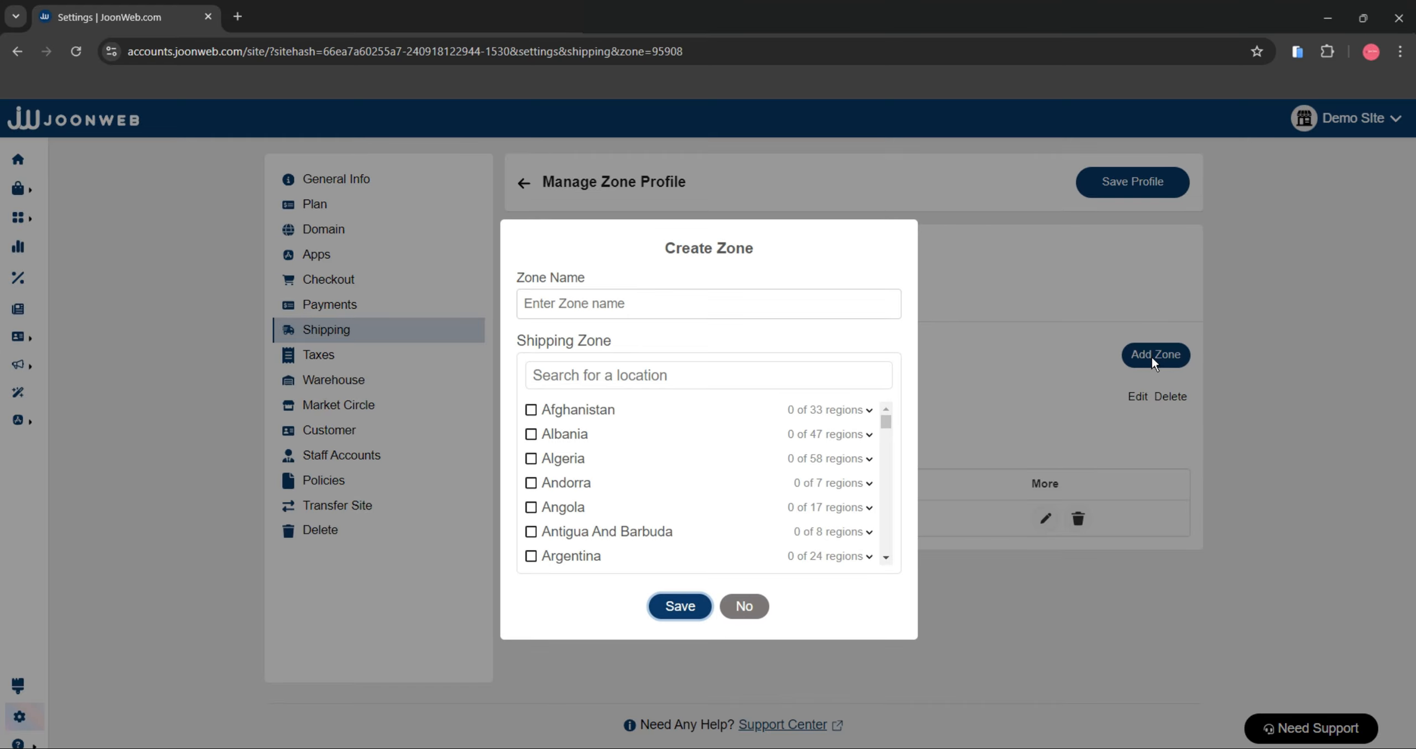
left_click(619, 312)
type("Other S")
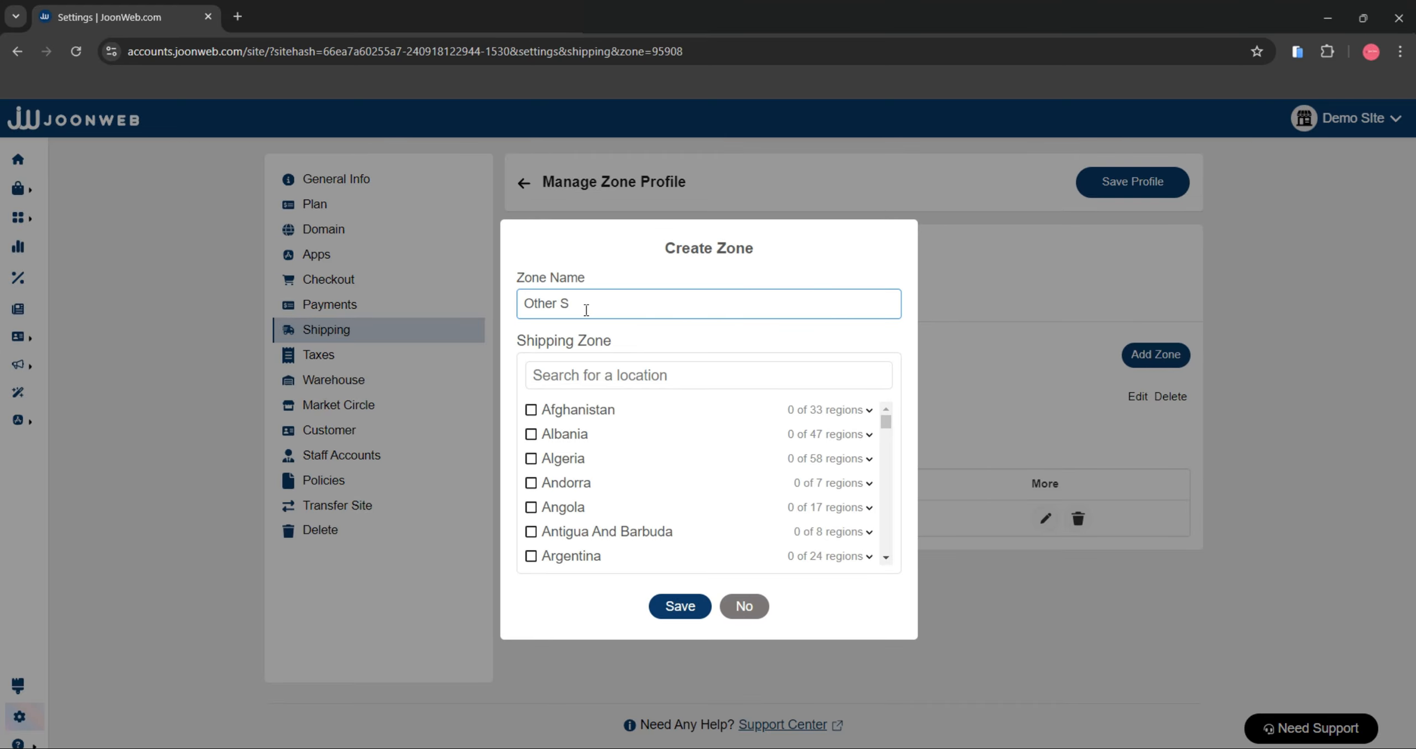
type("tates")
left_click(579, 375)
type("India")
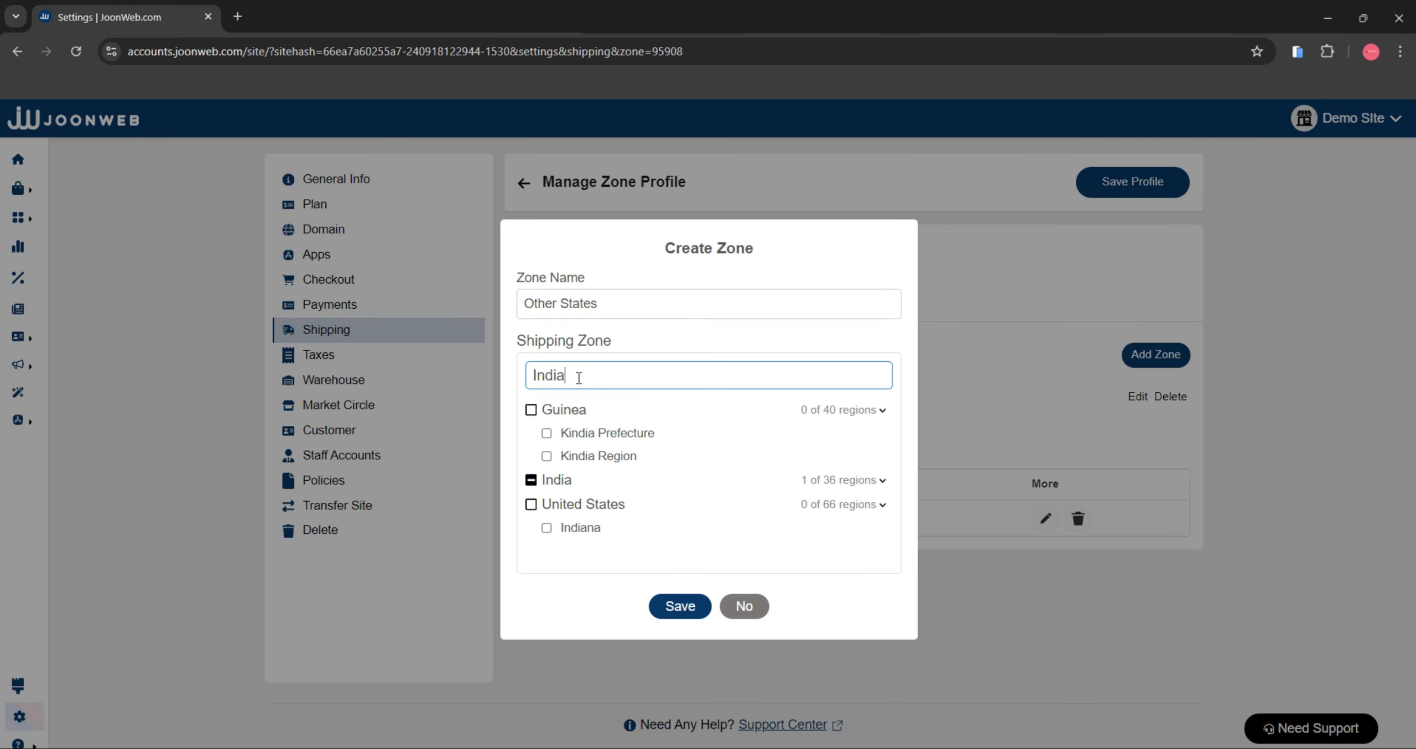
Step: Select several Indian states besides Delhi, including Assam, Bihar, Gujarat and Haryana, and save the Other States zone
left_click(828, 481)
scroll(645, 486, "down", 1)
left_click(545, 490)
left_click(544, 510)
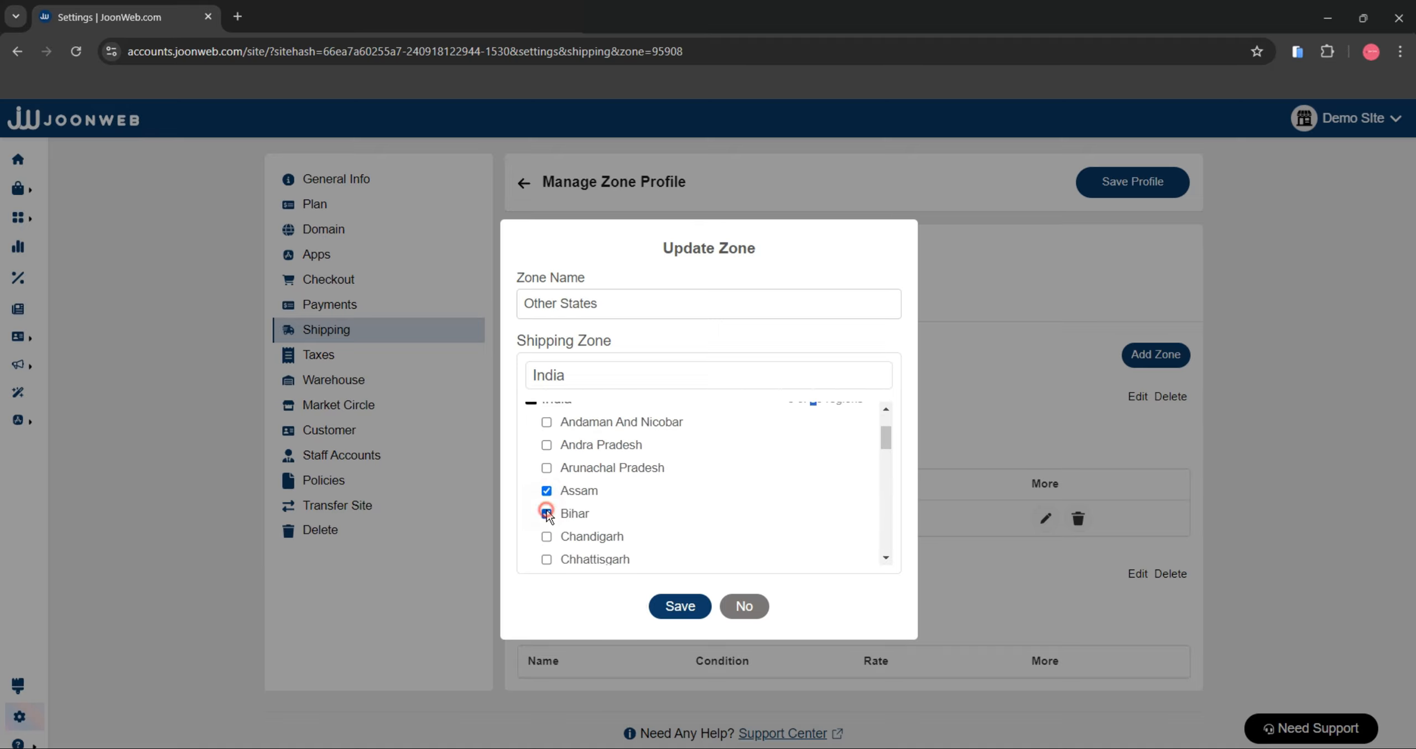
left_click(545, 536)
left_click(546, 558)
left_click(545, 467)
left_click(545, 445)
scroll(555, 480, "down", 2)
left_click(545, 510)
left_click(545, 533)
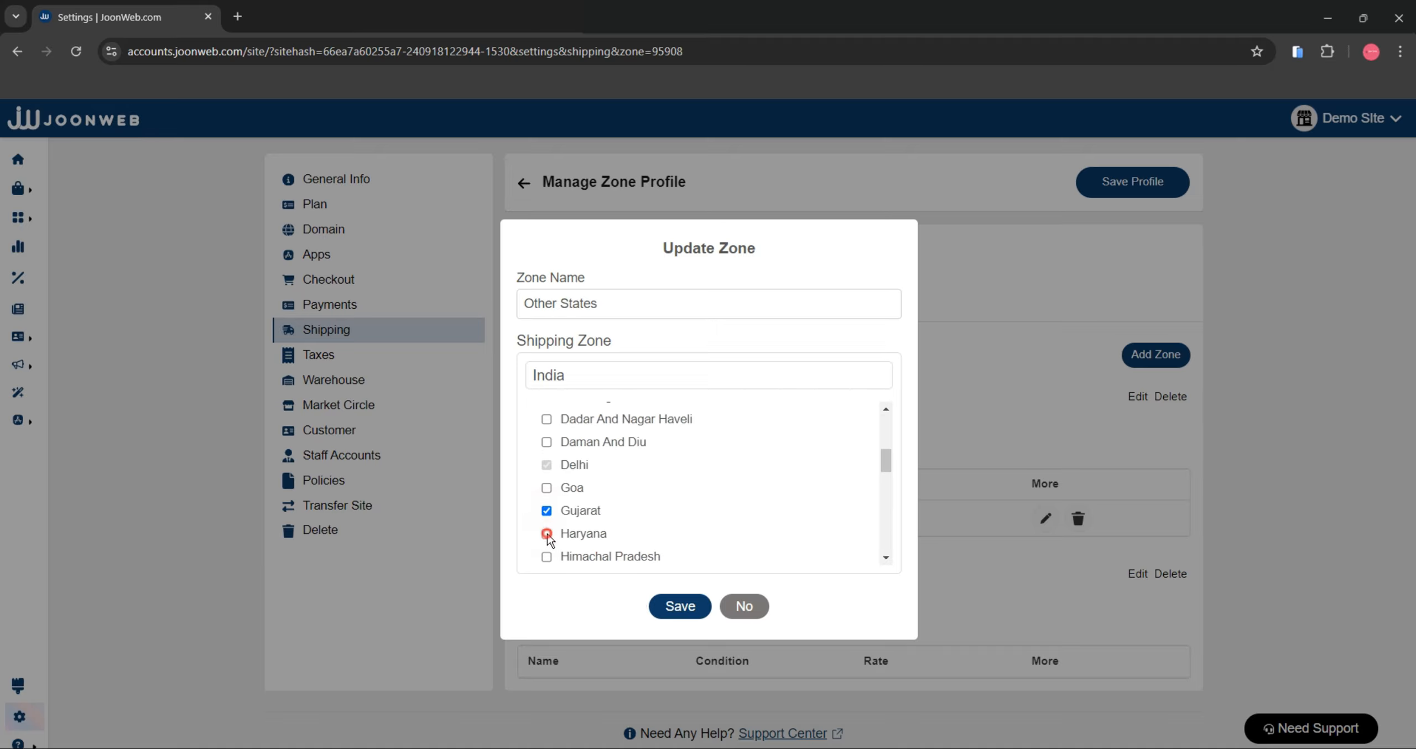
left_click(545, 556)
left_click(680, 606)
Step: Start a rate for the Other States zone named Paid Delivery Below 399 RS with a rate of 99
left_click(544, 612)
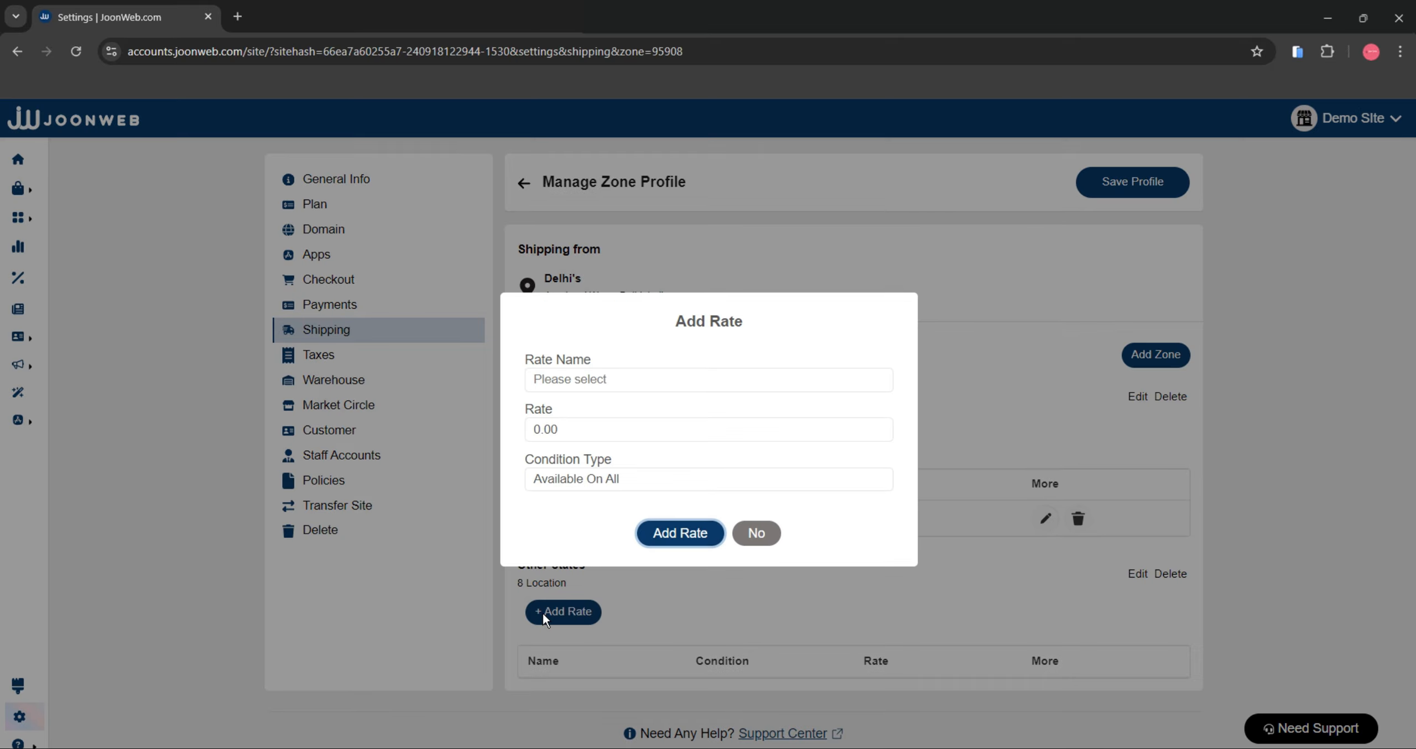
left_click(578, 379)
type("Paid Delivery Below 399 RS")
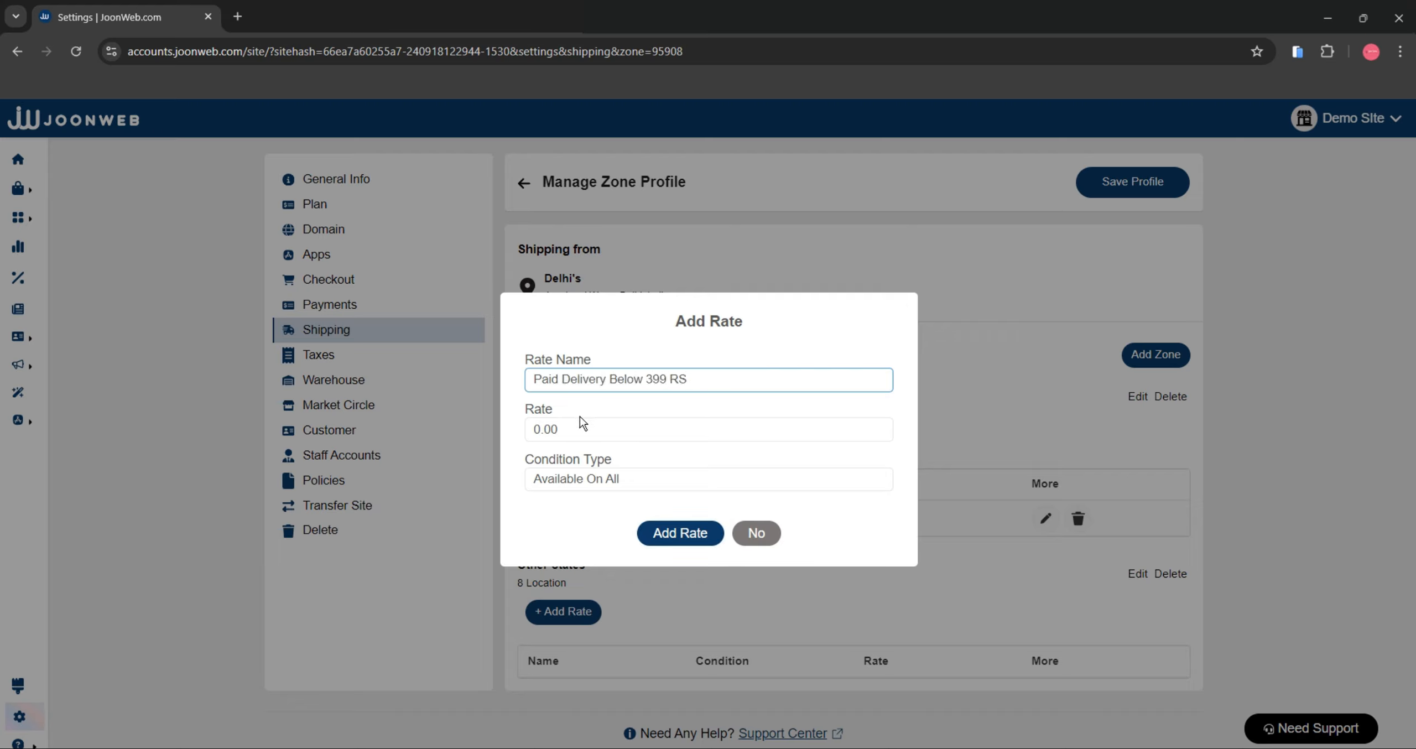
double_click(581, 426)
type("99")
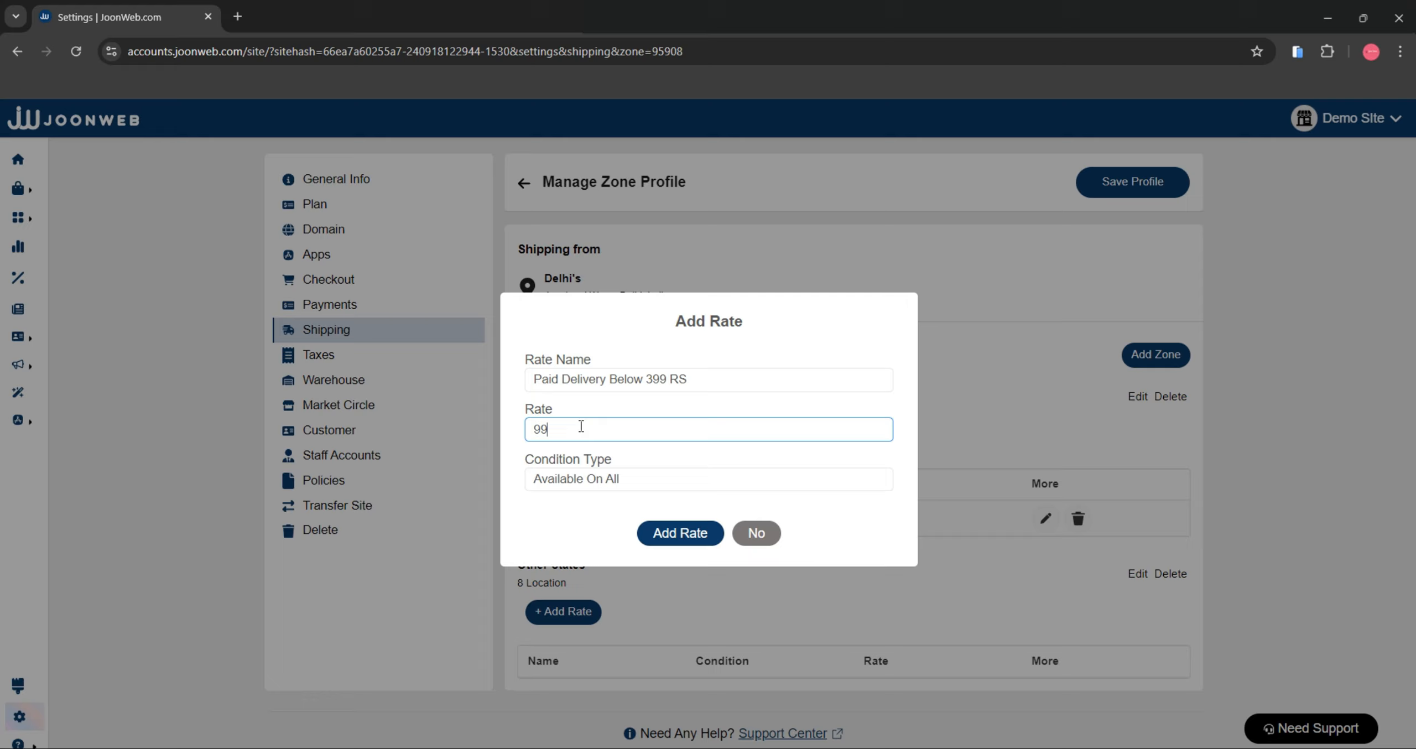
Step: Make the paid delivery rate conditional on Order Price with a maximum price of 398, and add it
left_click(586, 479)
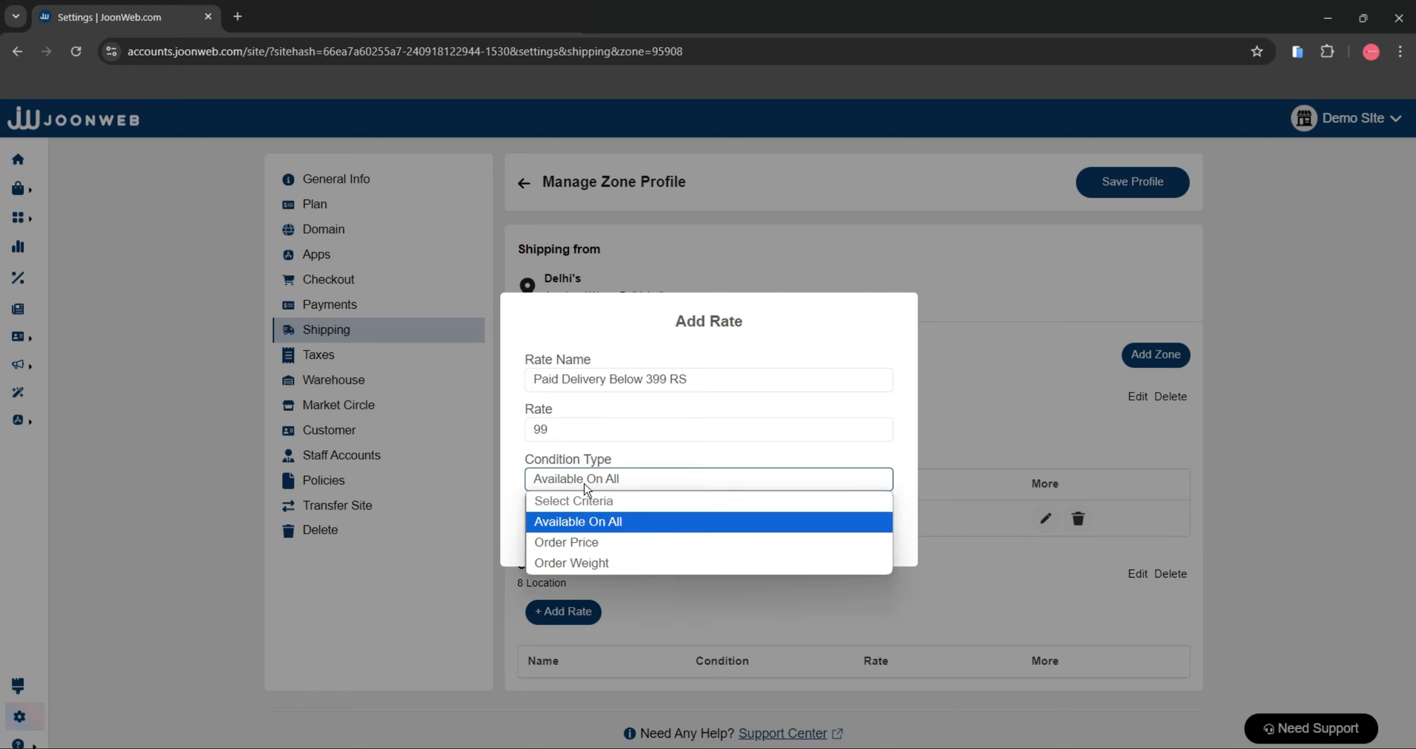
left_click(588, 541)
left_click(589, 515)
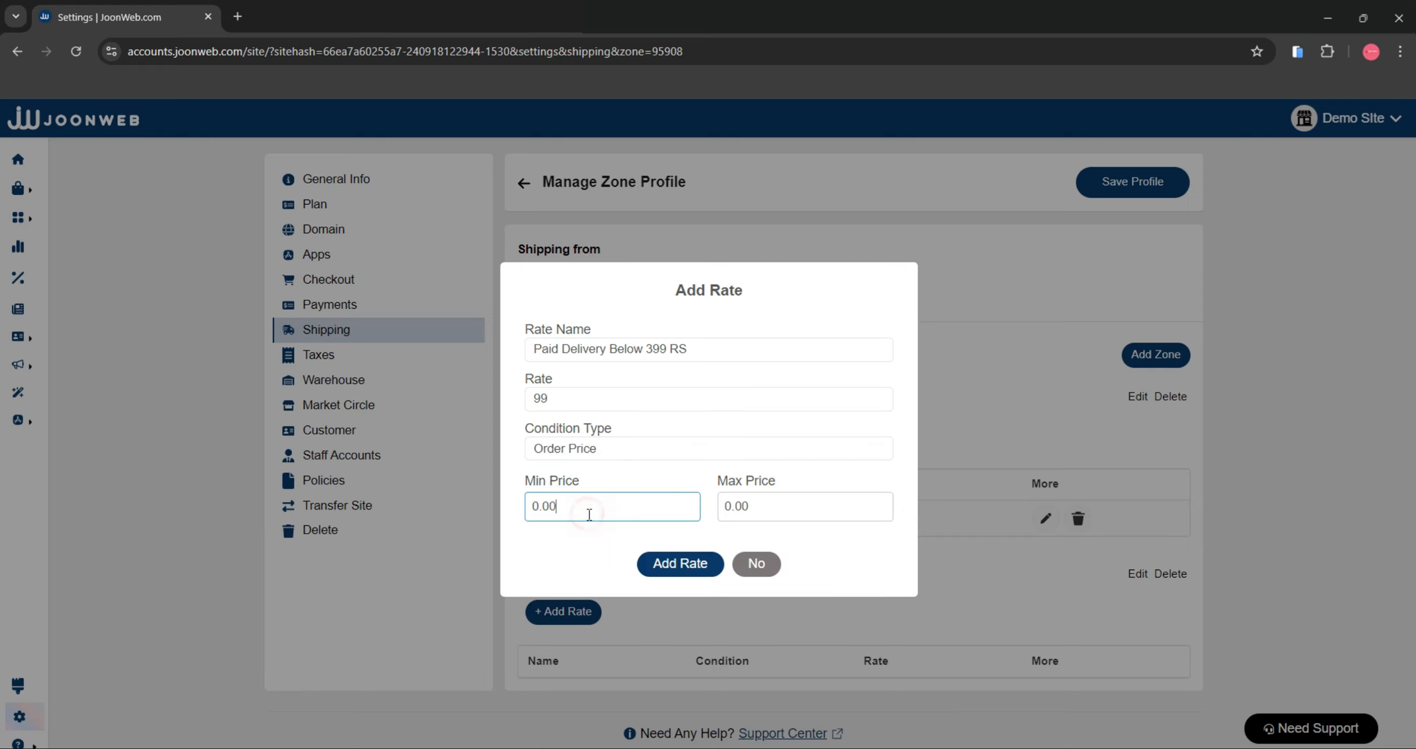
double_click(741, 505)
type("398")
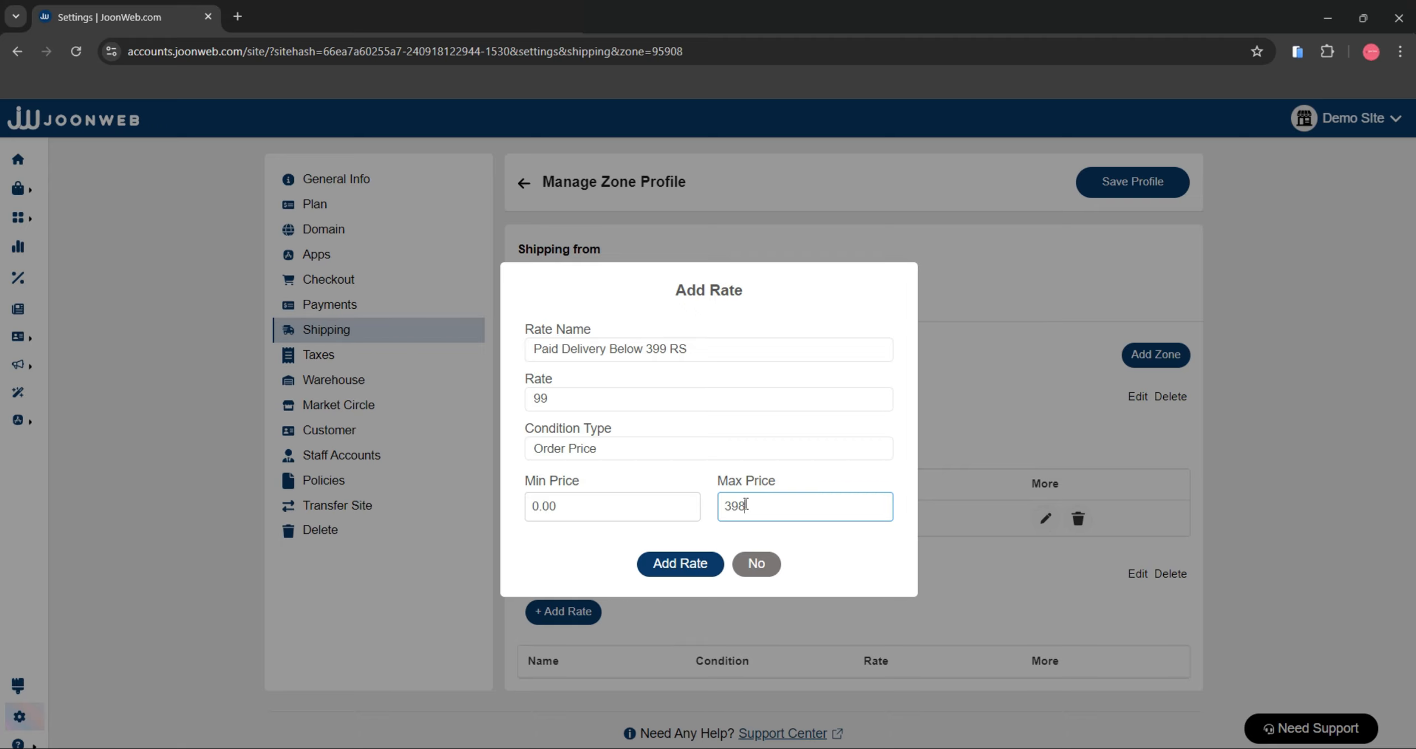
left_click(679, 564)
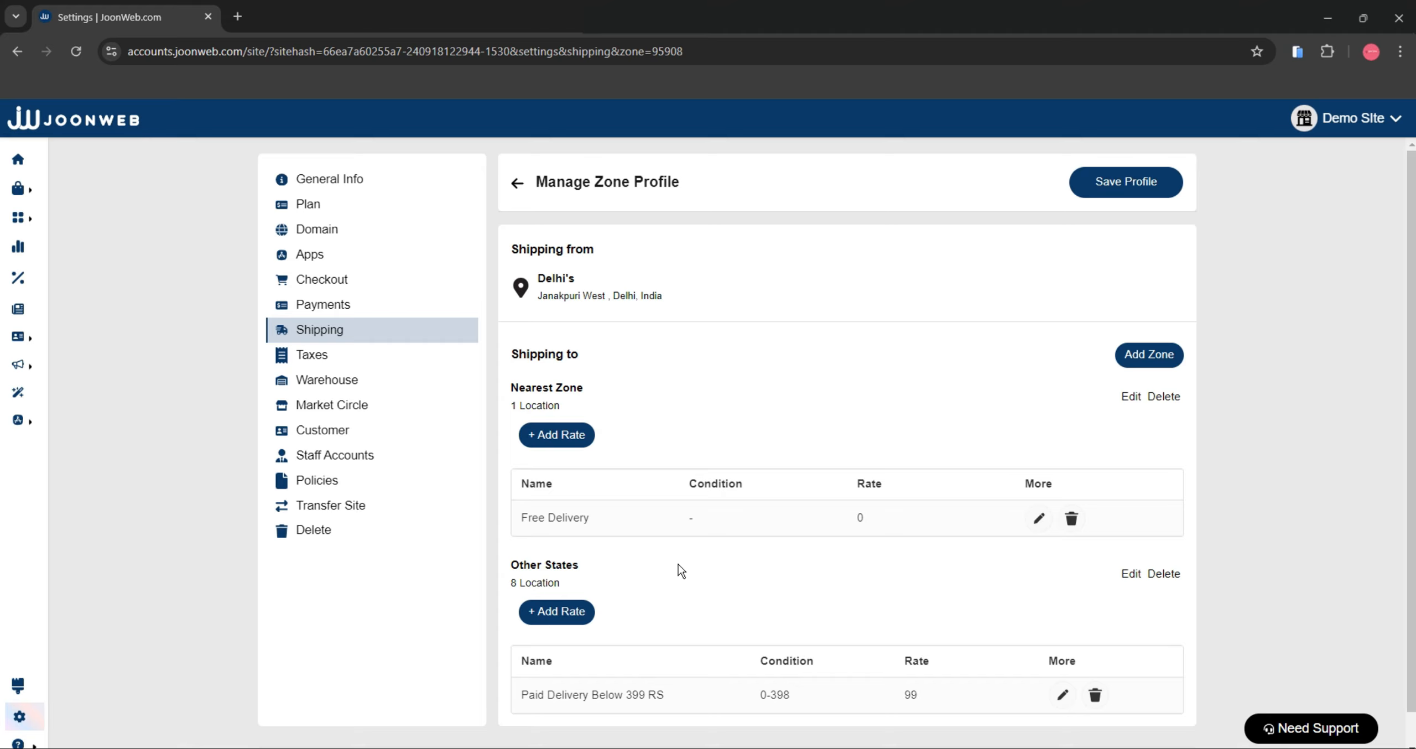
Step: Start another rate for the Other States zone named Free Delivery above 399 RS
scroll(678, 563, "down", 1)
left_click(541, 578)
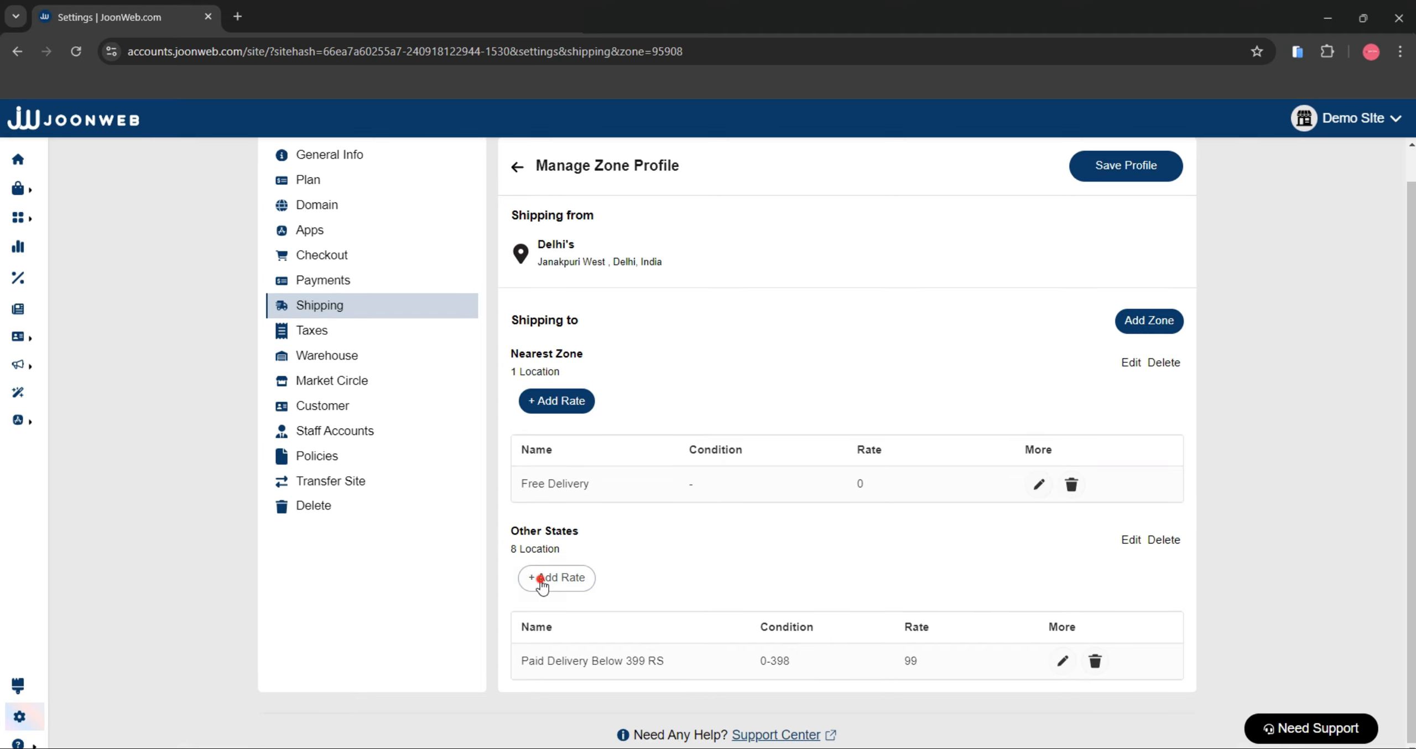
left_click(557, 381)
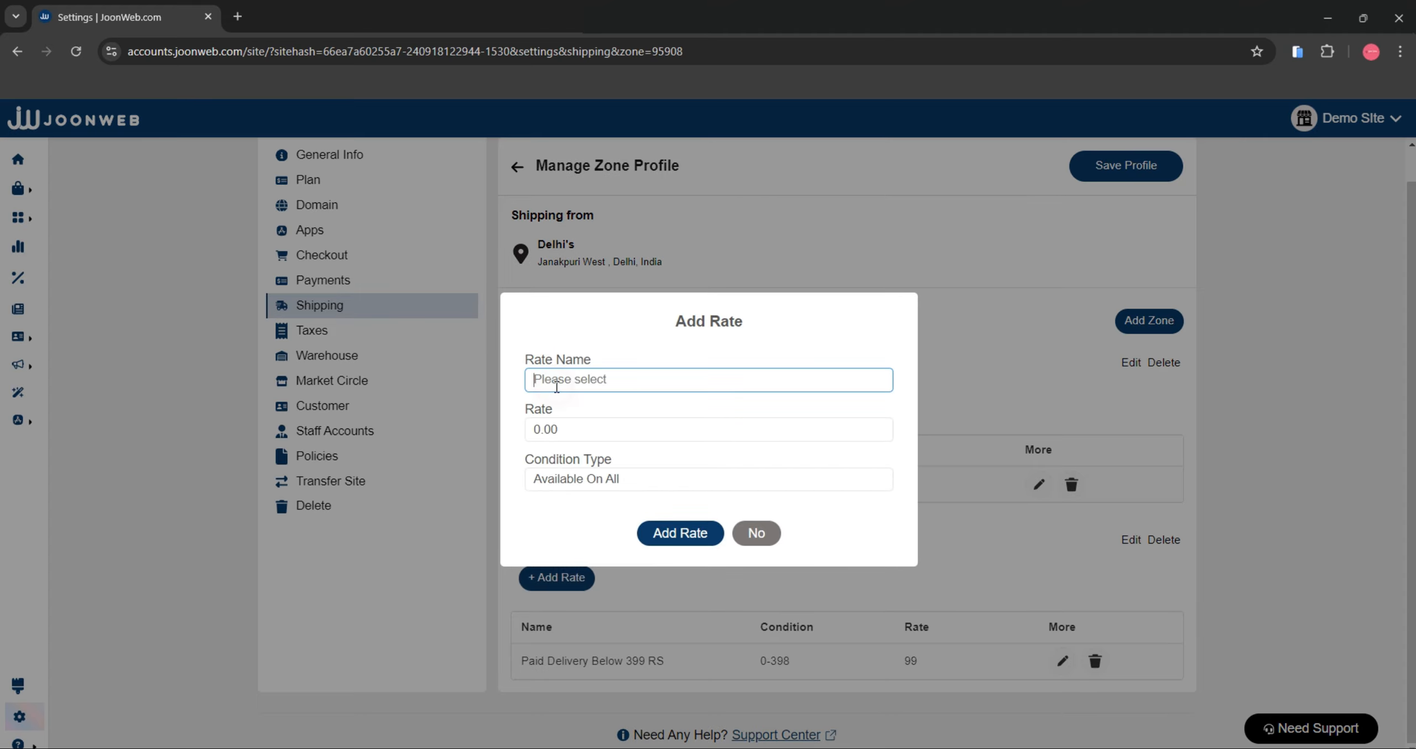
type("Free Delivery above 399 RS")
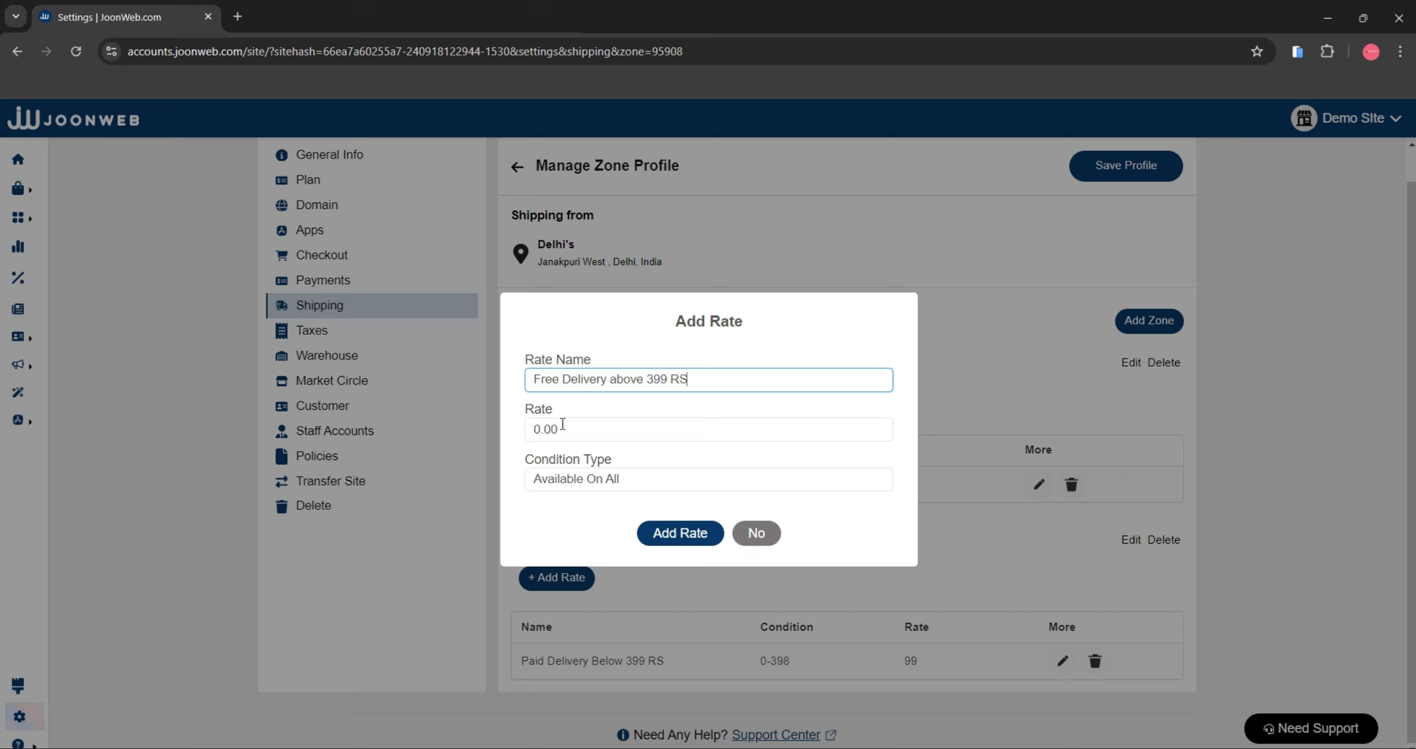
Step: Make the free delivery rate conditional on Order Price with minimum 399 and an empty maximum, and add it
left_click(575, 482)
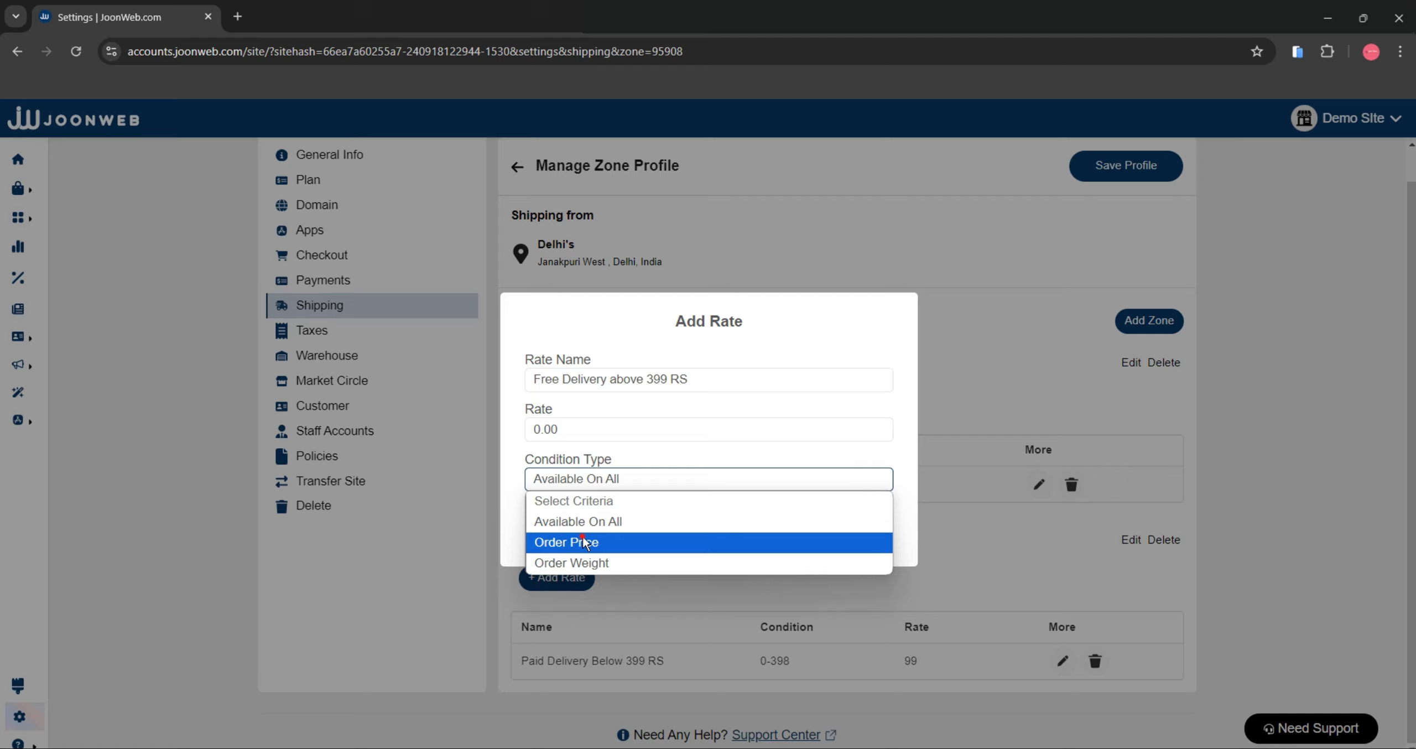
left_click(586, 540)
left_click(629, 512)
double_click(631, 515)
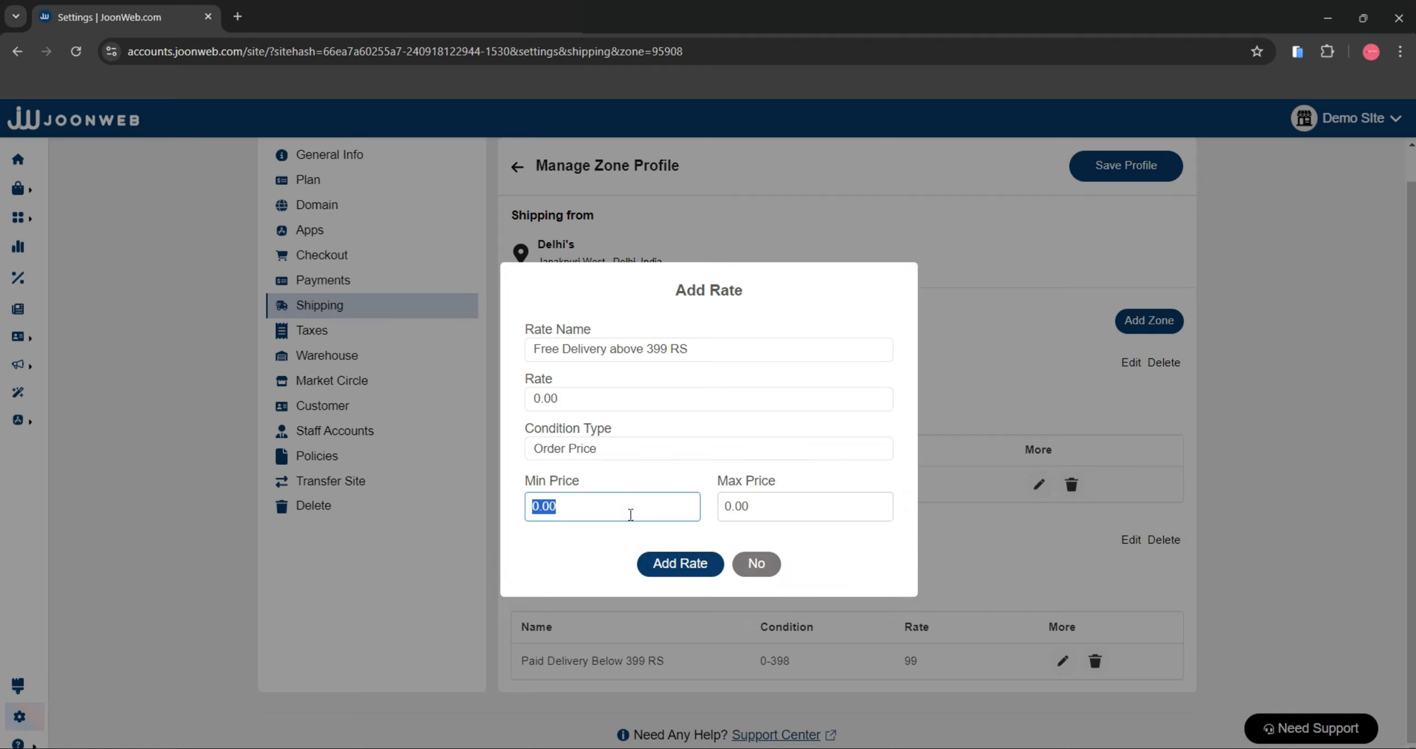
type("399")
double_click(741, 511)
key("BackSpace")
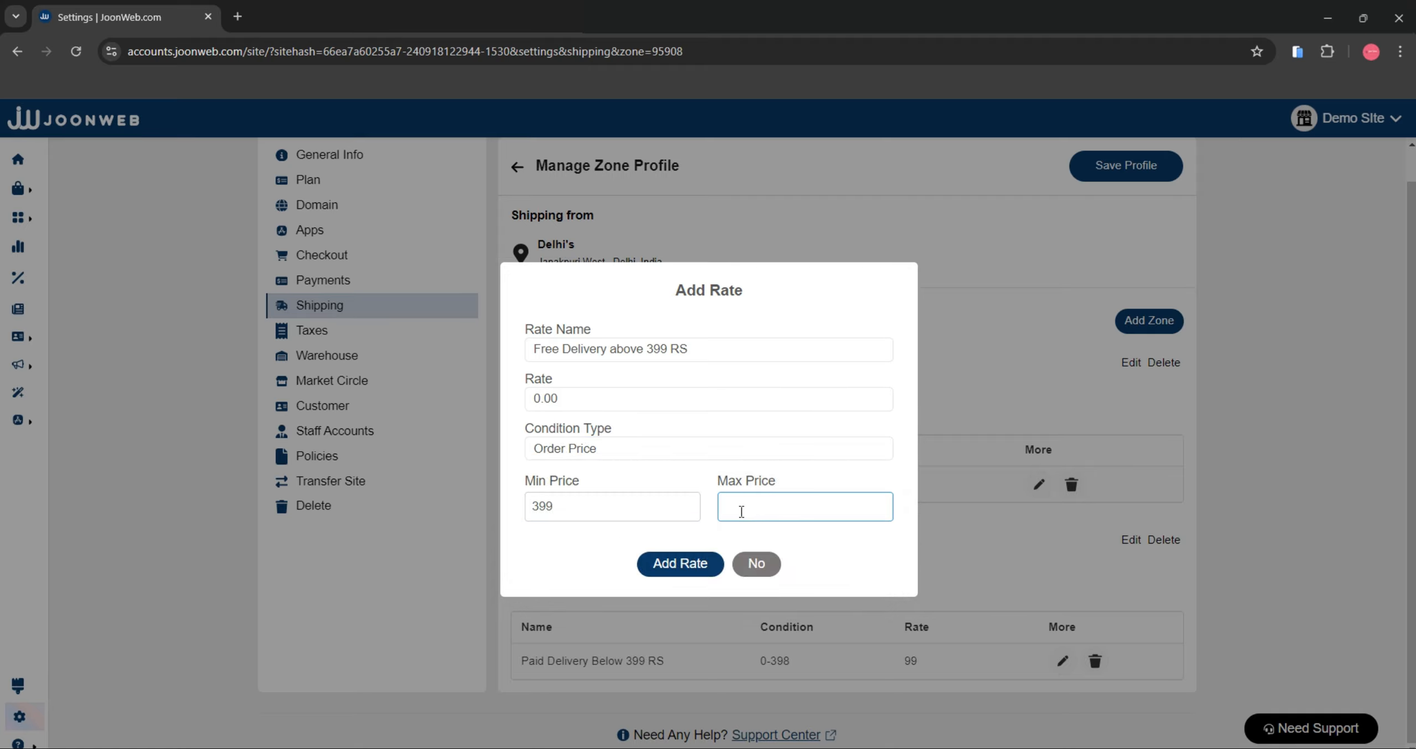
left_click(677, 560)
Step: Examine the condition types offered for a new Other States rate, including Order Weight, and close the form without adding one
scroll(676, 560, "down", 1)
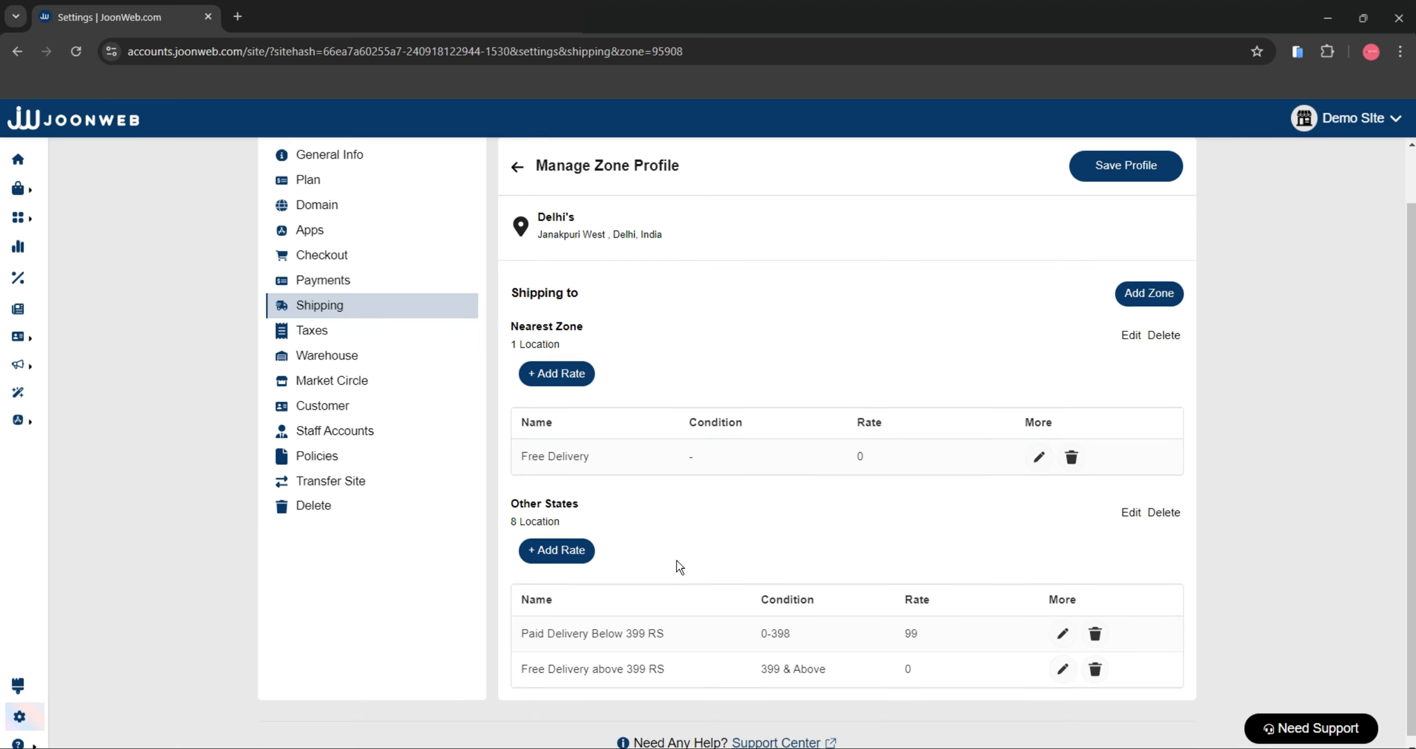
left_click(558, 541)
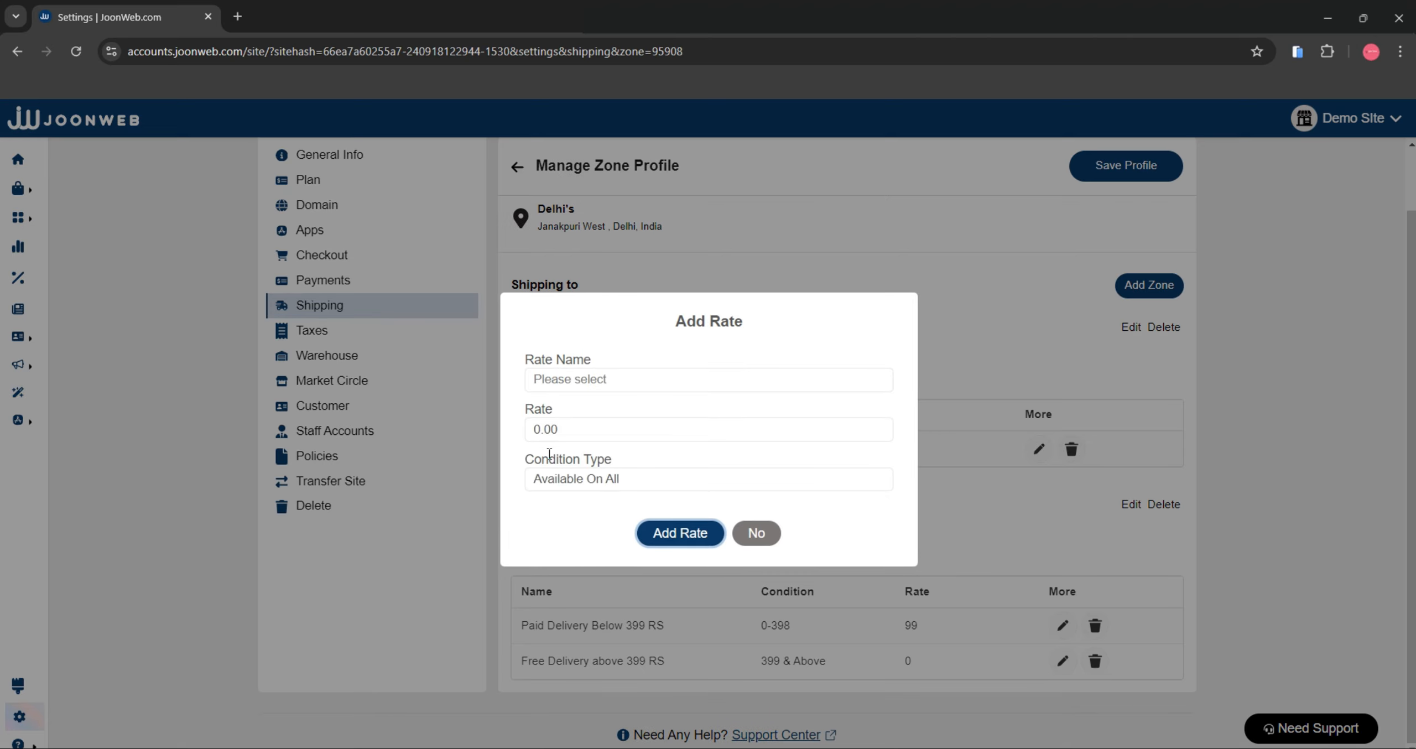
left_click(549, 481)
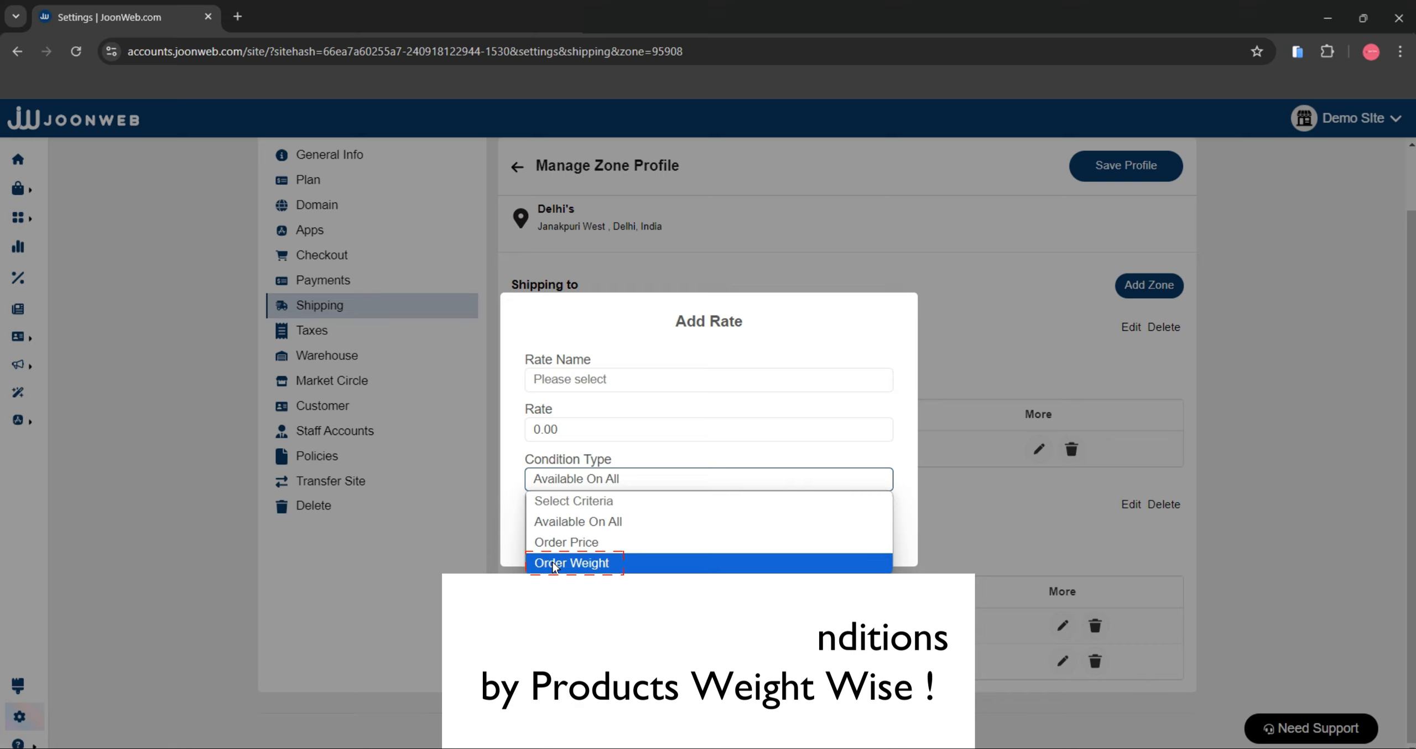
left_click(616, 522)
left_click(758, 531)
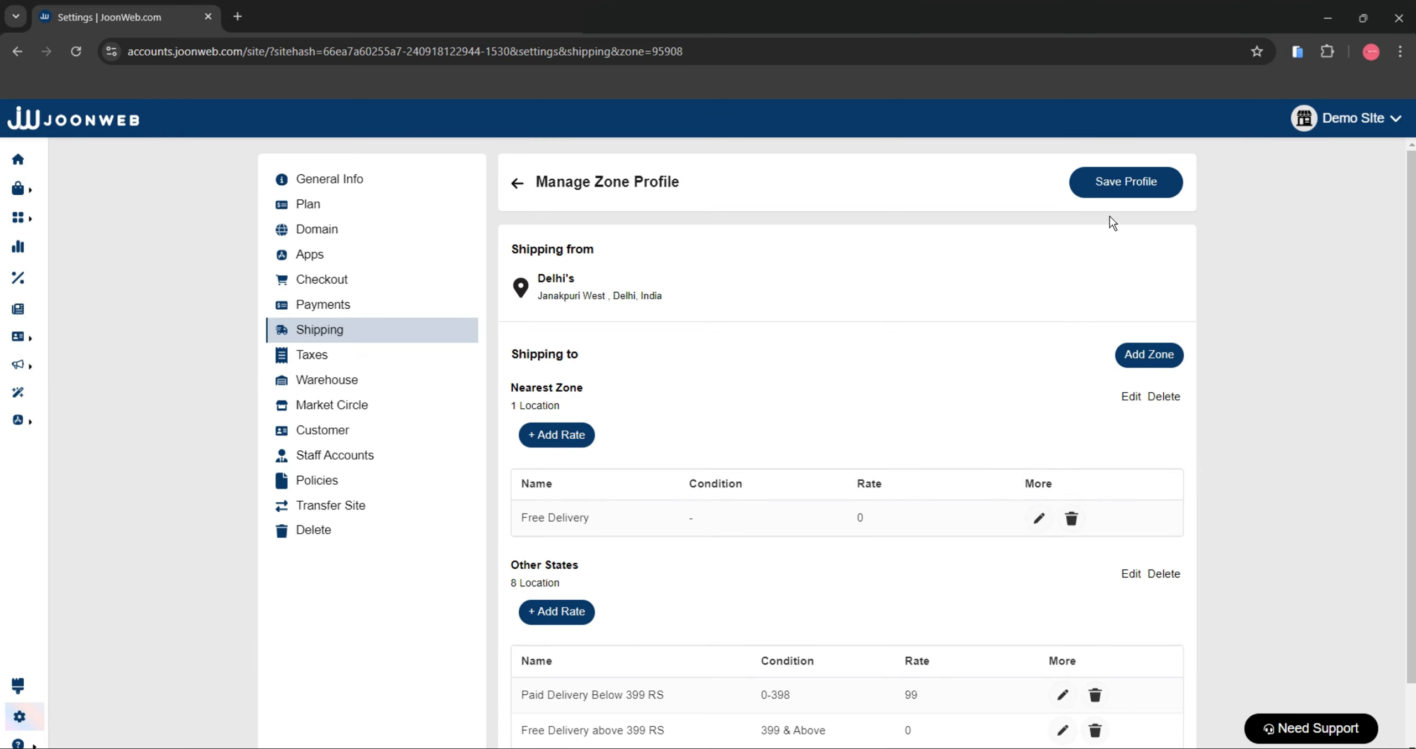
Step: Save the shipping zone profile and return to the site dashboard
left_click(1108, 182)
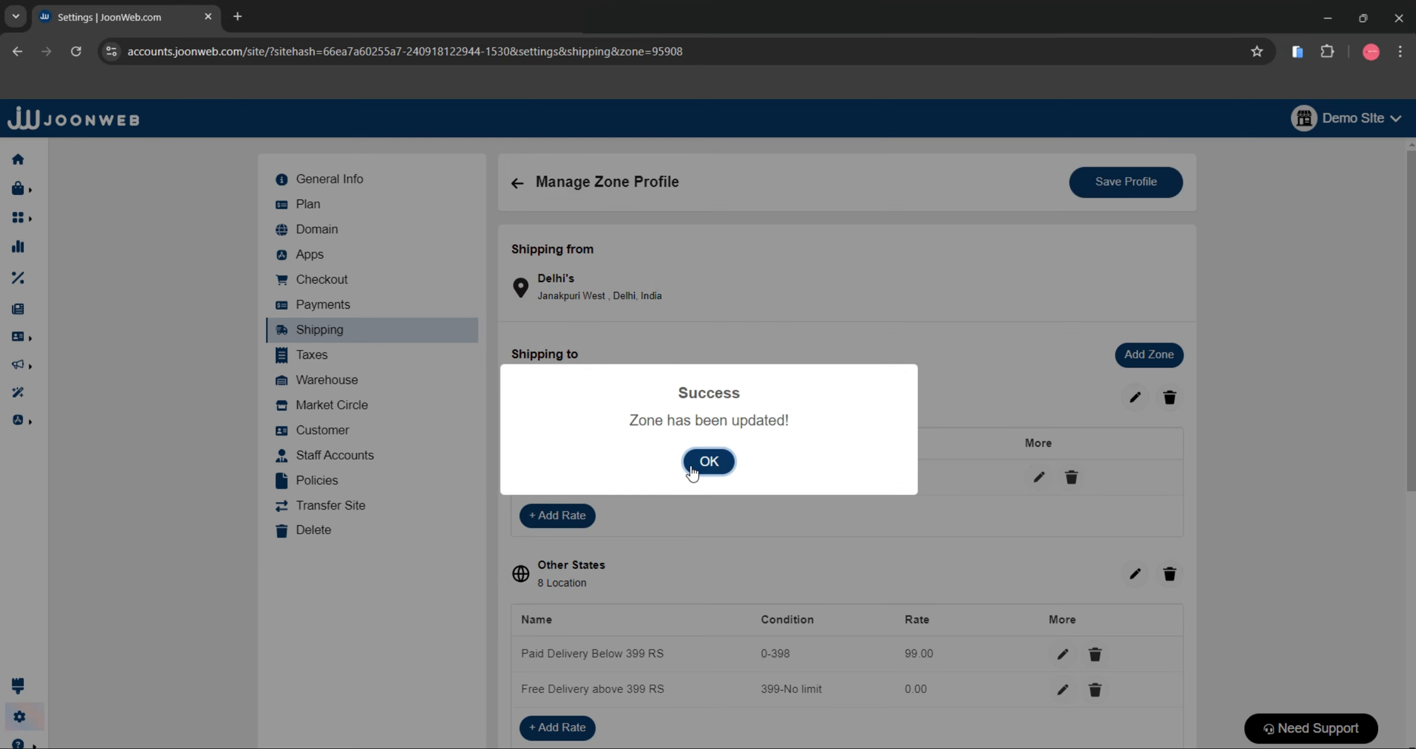
left_click(691, 470)
left_click(26, 157)
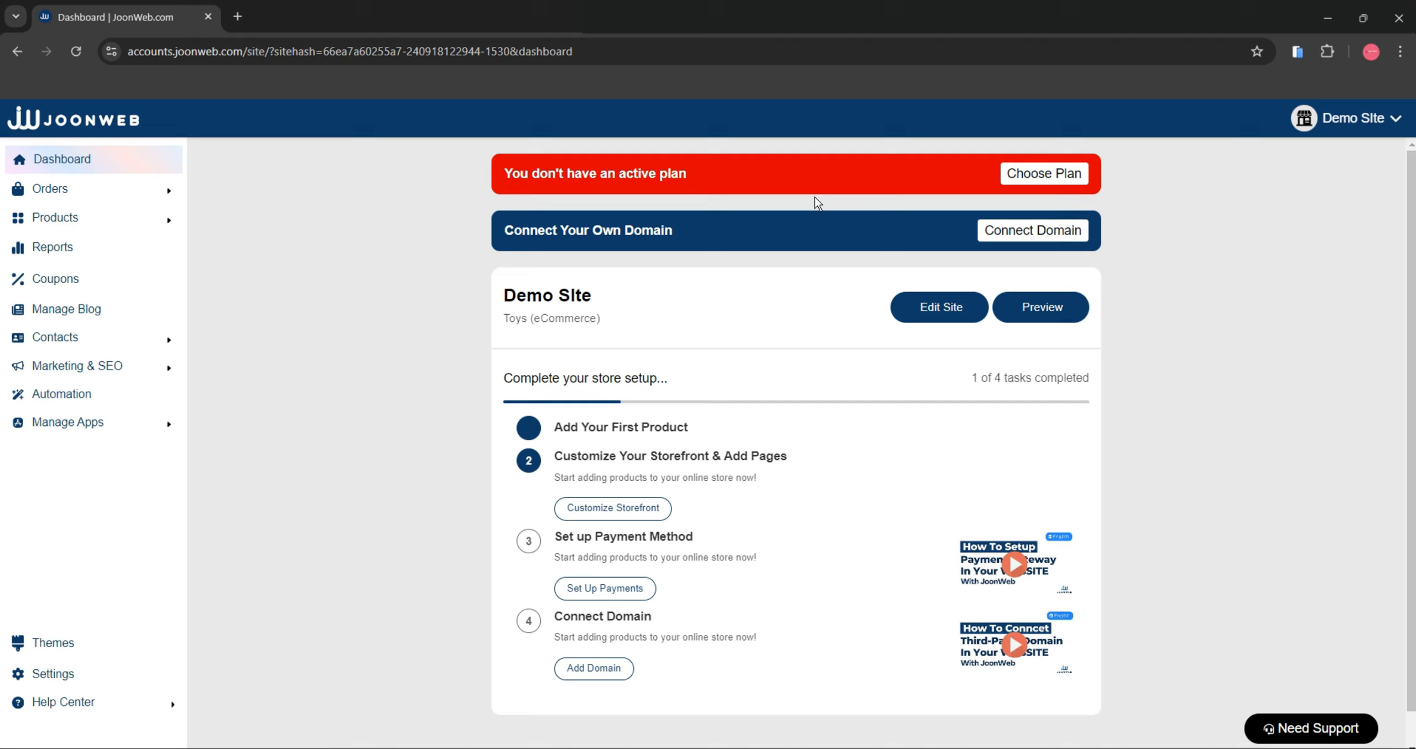
Step: Preview the storefront and view the Cube 3x3 product from the Summer Sale section with its purchase options
left_click(1011, 307)
scroll(1012, 316, "down", 7)
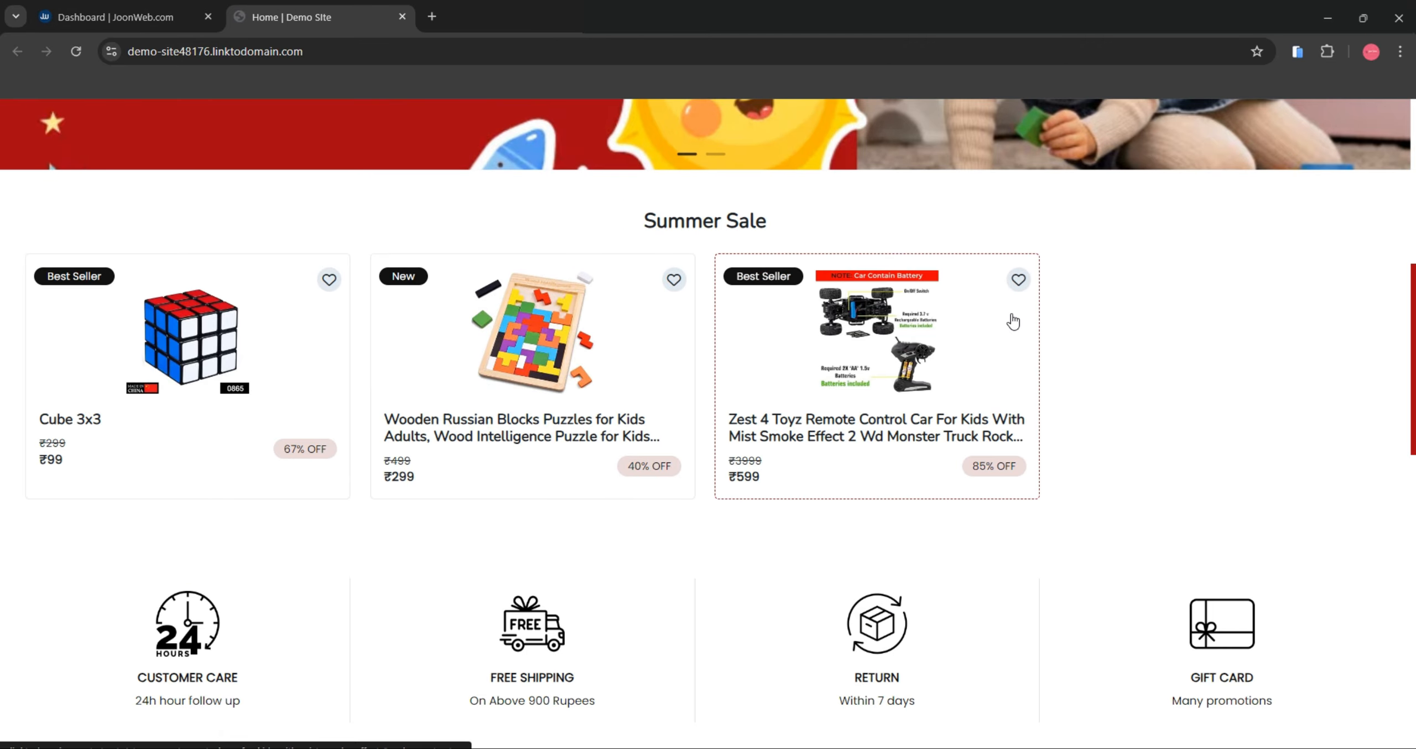
left_click(188, 343)
scroll(444, 572, "down", 3)
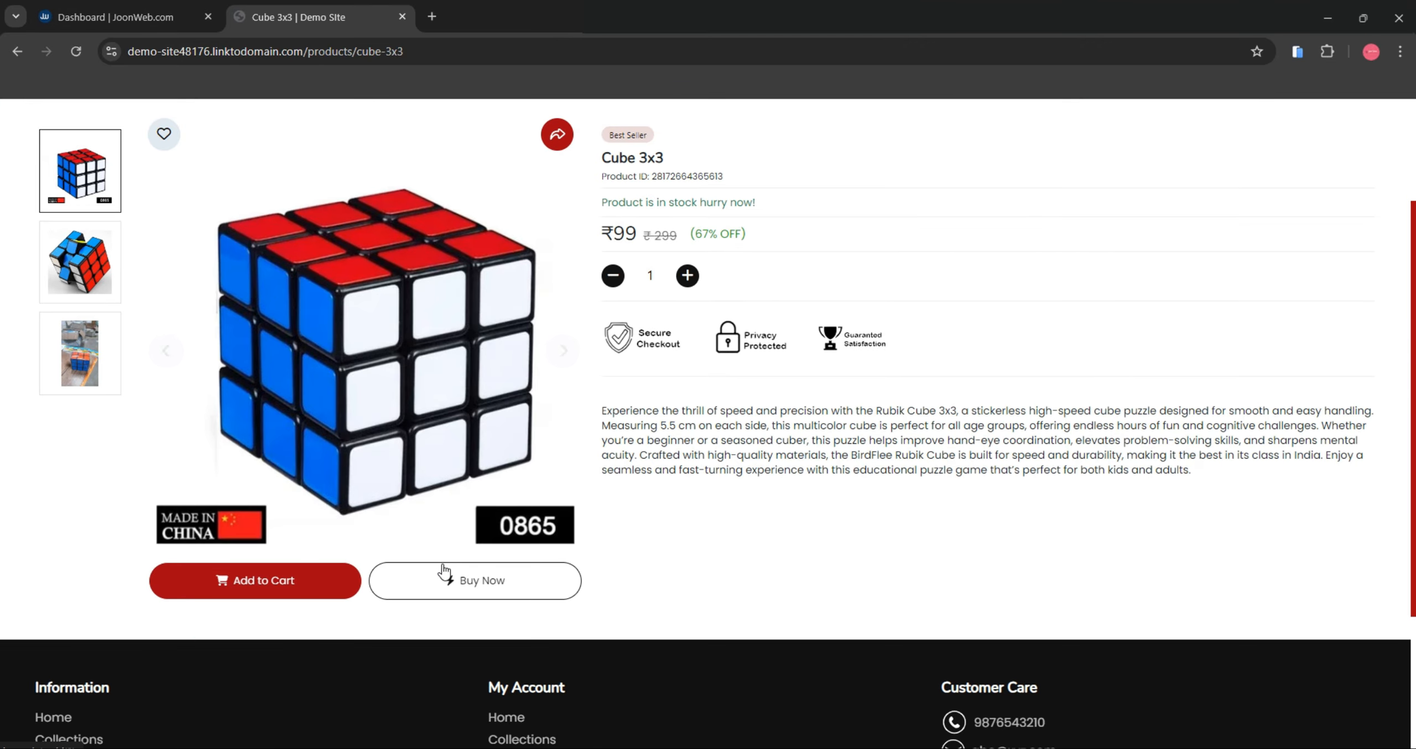
Step: Buy the Cube 3x3 and choose Delhi as the shipping state at checkout to check the offered shipping method
left_click(444, 575)
left_click(347, 561)
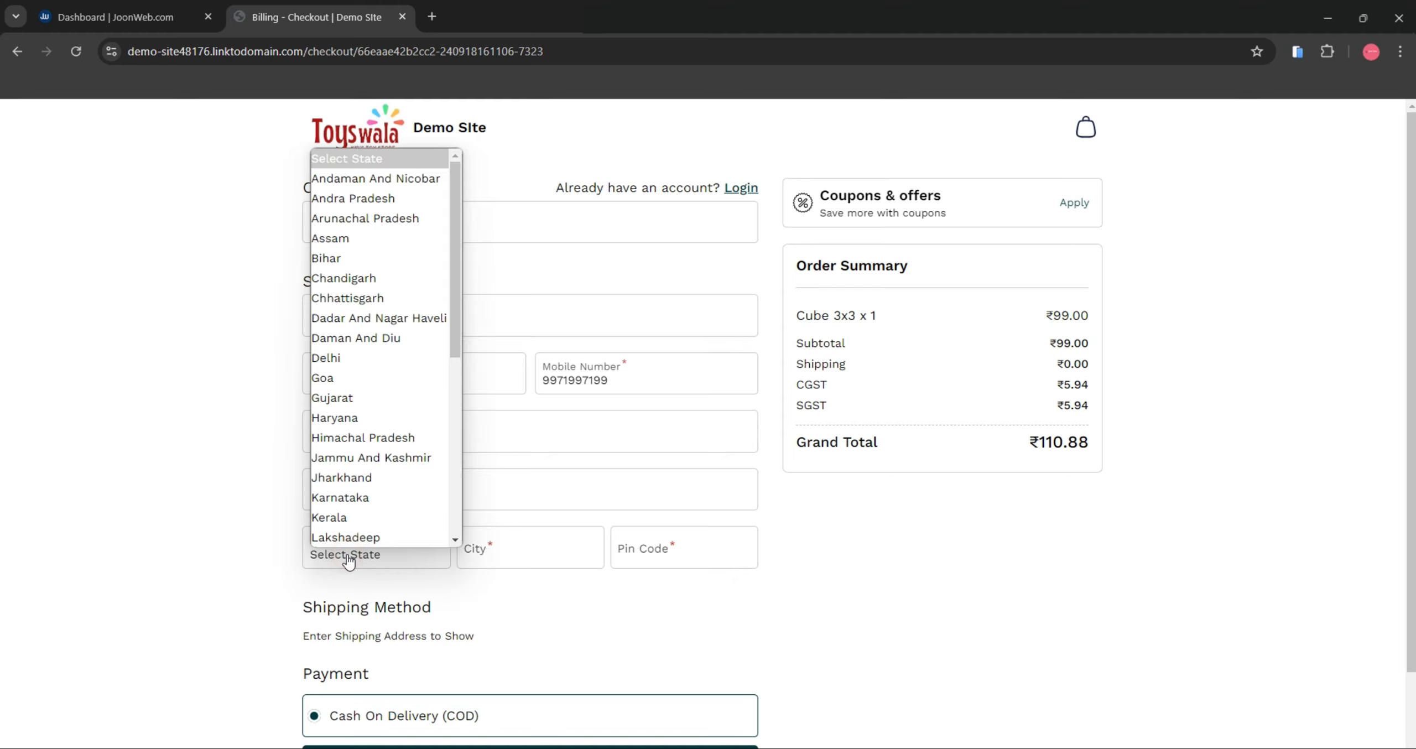
scroll(348, 496, "down", 1)
left_click(352, 321)
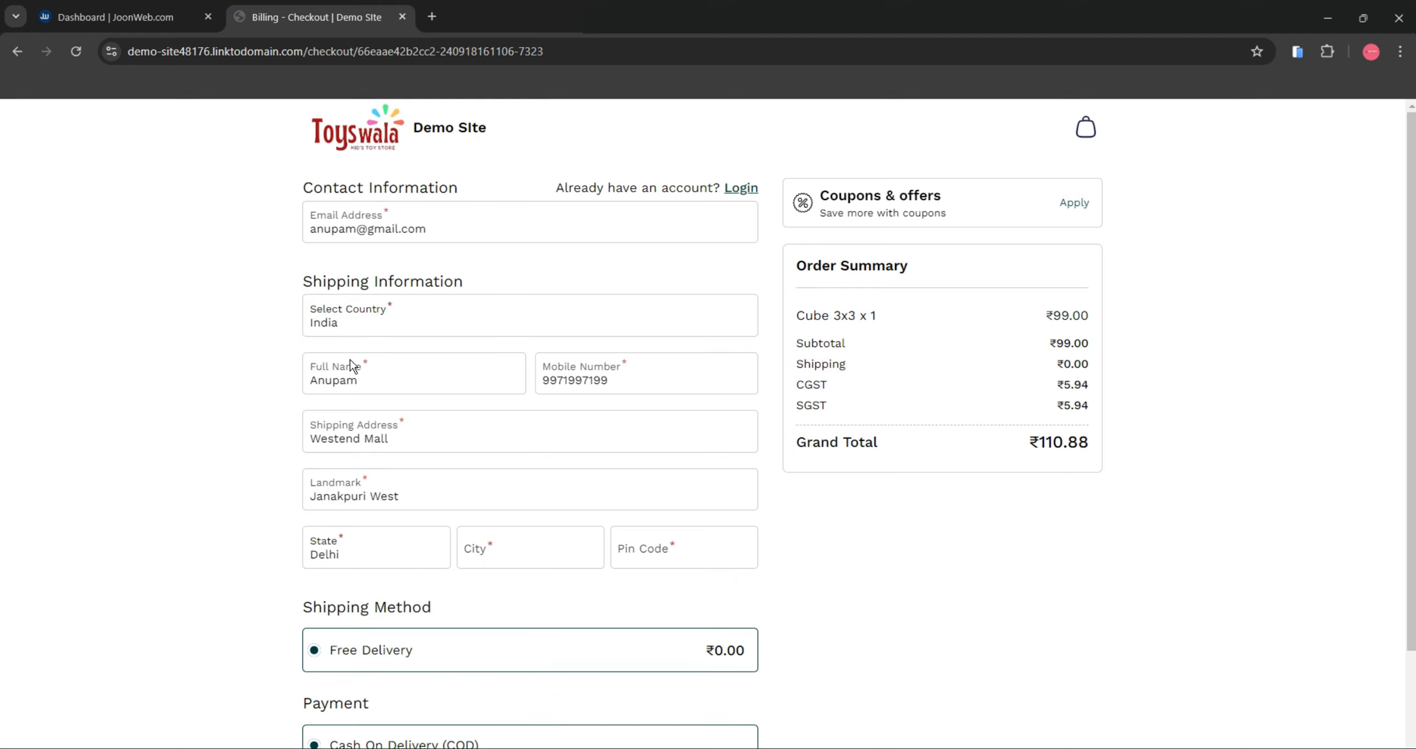
scroll(360, 498, "down", 1)
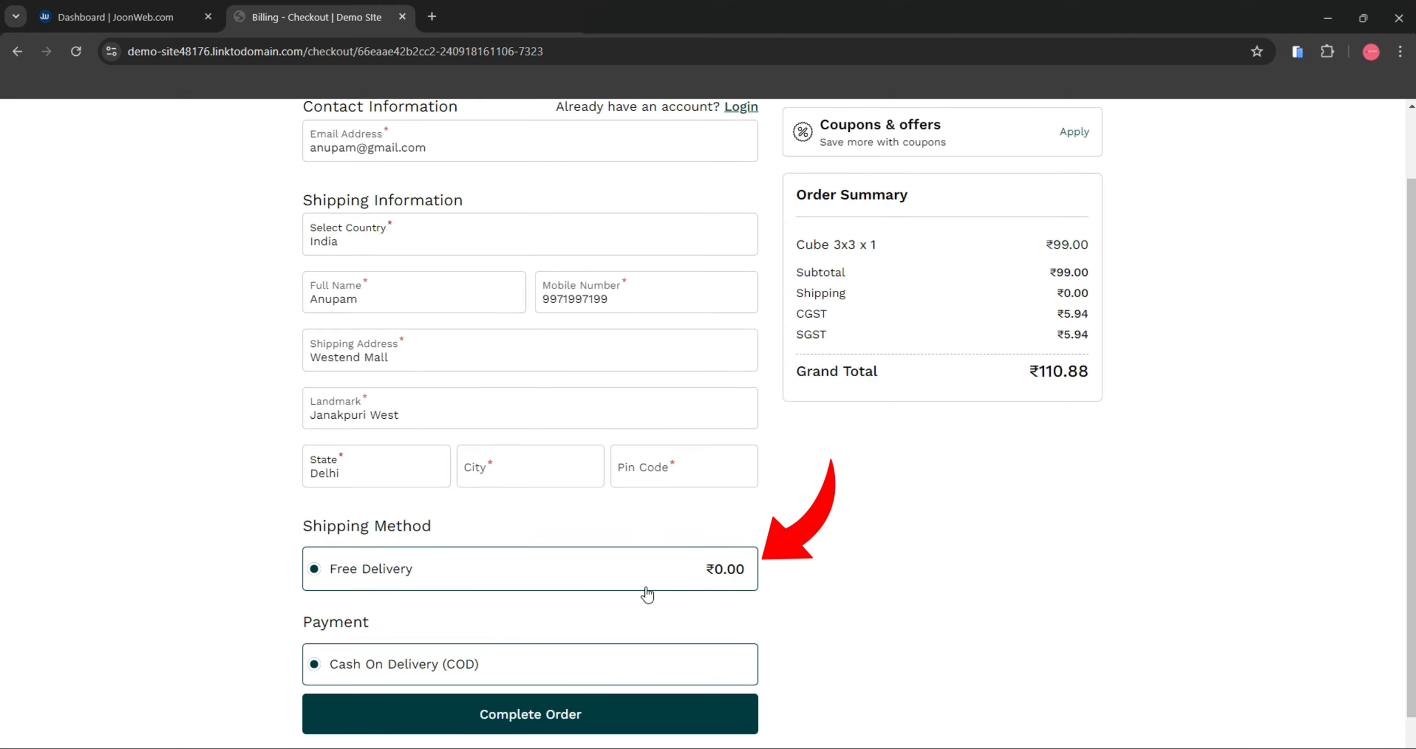
Step: Change the checkout's shipping state to Himachal Pradesh and check the shipping method and order summary
left_click(338, 476)
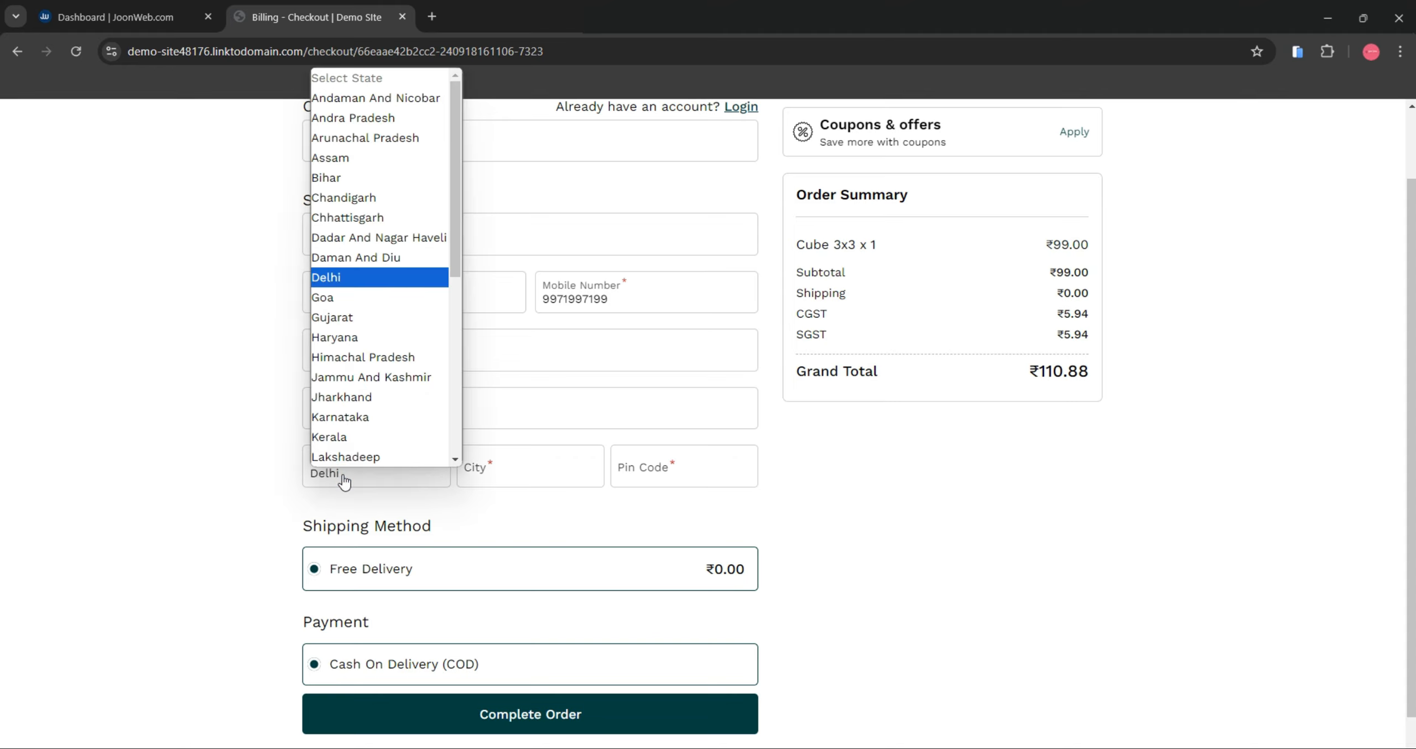
scroll(341, 441, "down", 1)
left_click(334, 317)
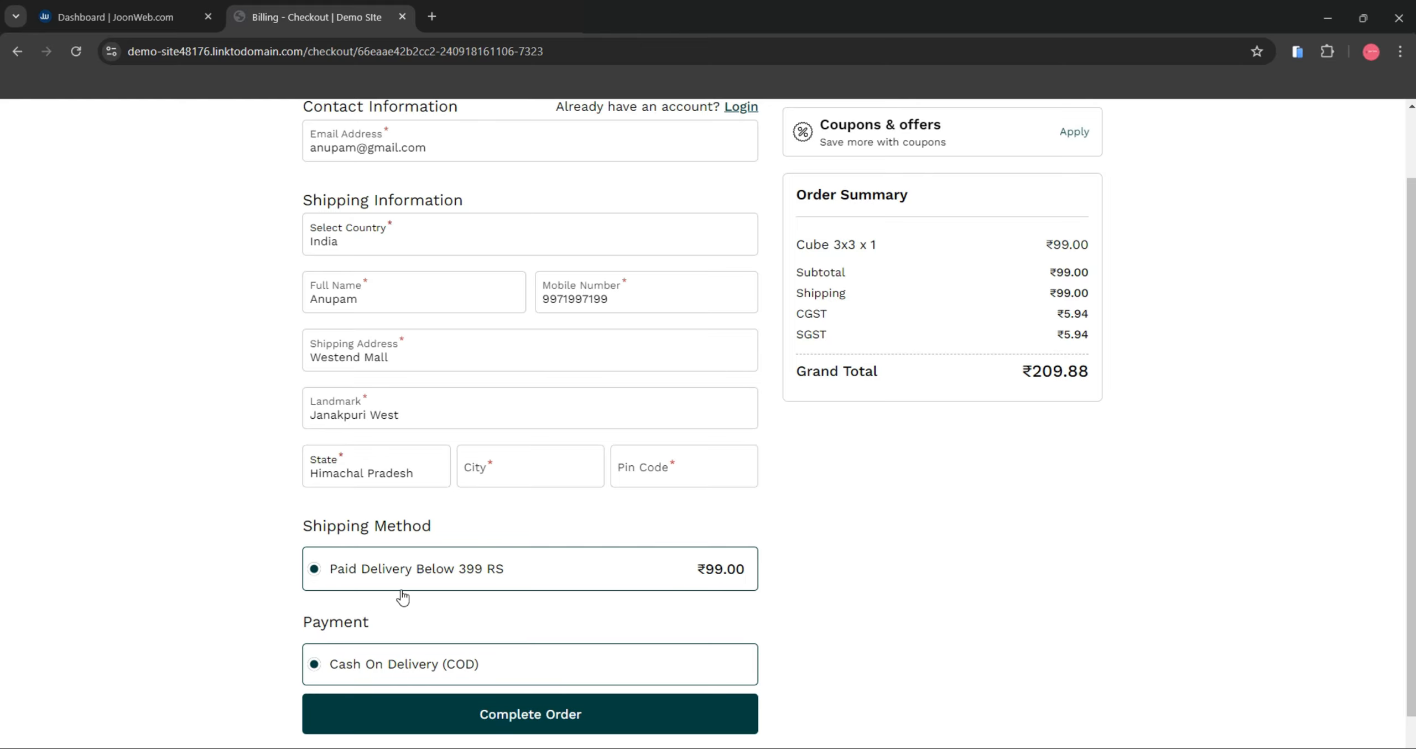
scroll(359, 581, "up", 1)
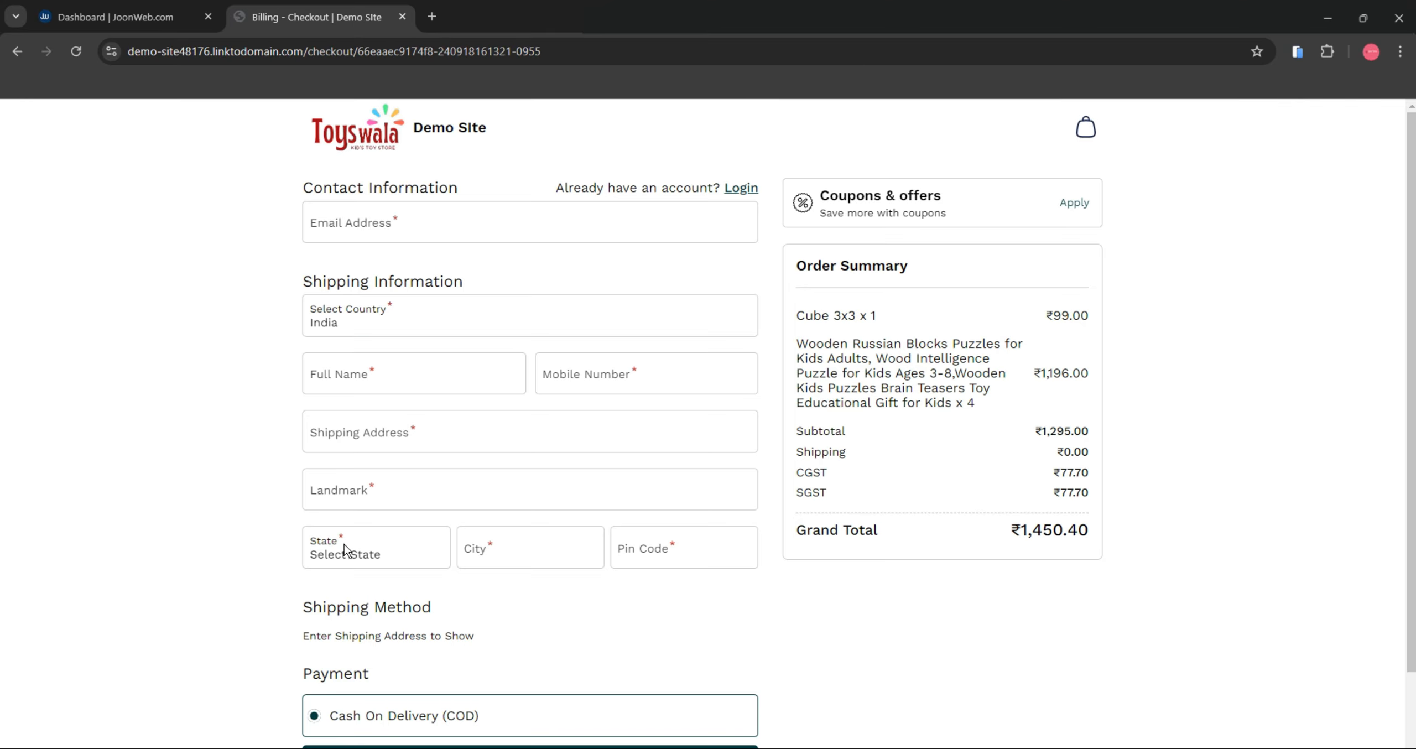
Step: In the checkout containing the cube and four wooden block puzzles, choose Himachal Pradesh as the state and check the shipping method
left_click(344, 548)
scroll(343, 507, "down", 1)
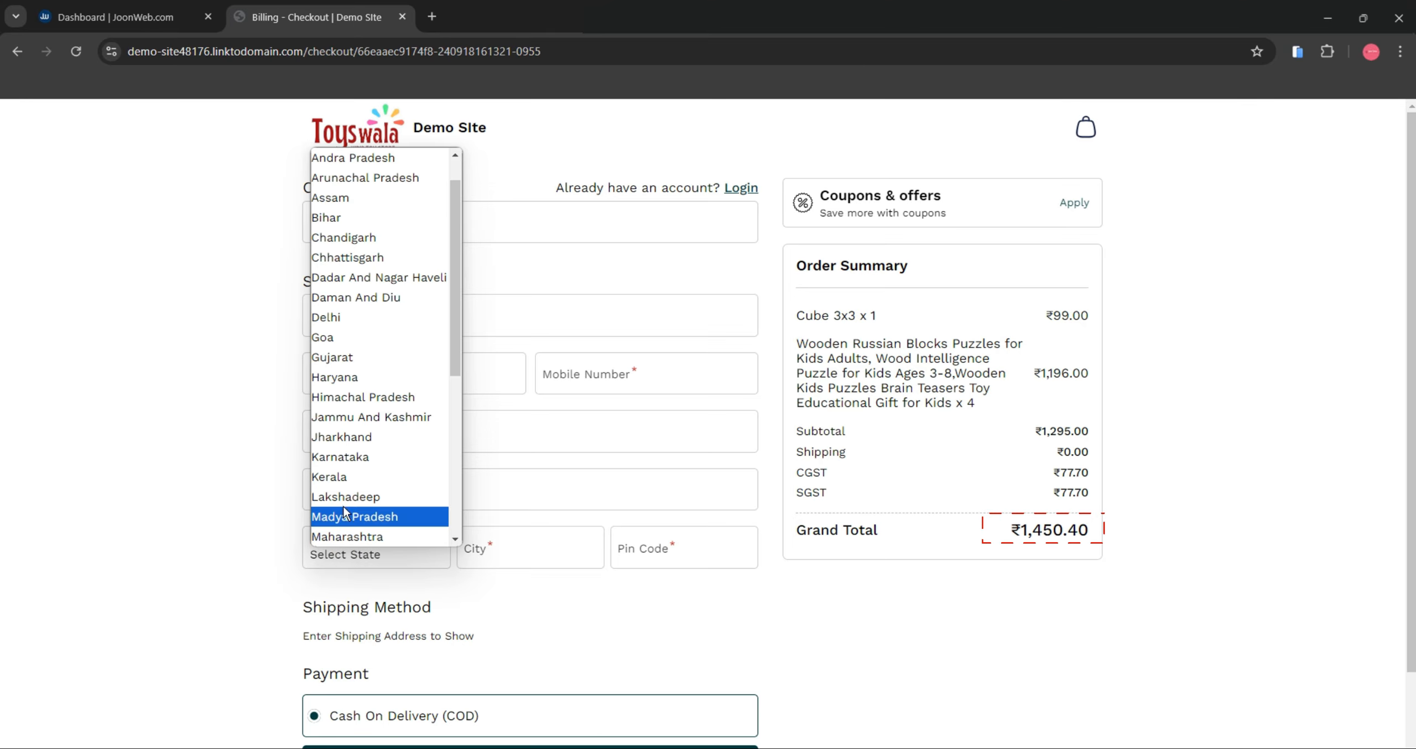
left_click(338, 397)
scroll(340, 431, "down", 2)
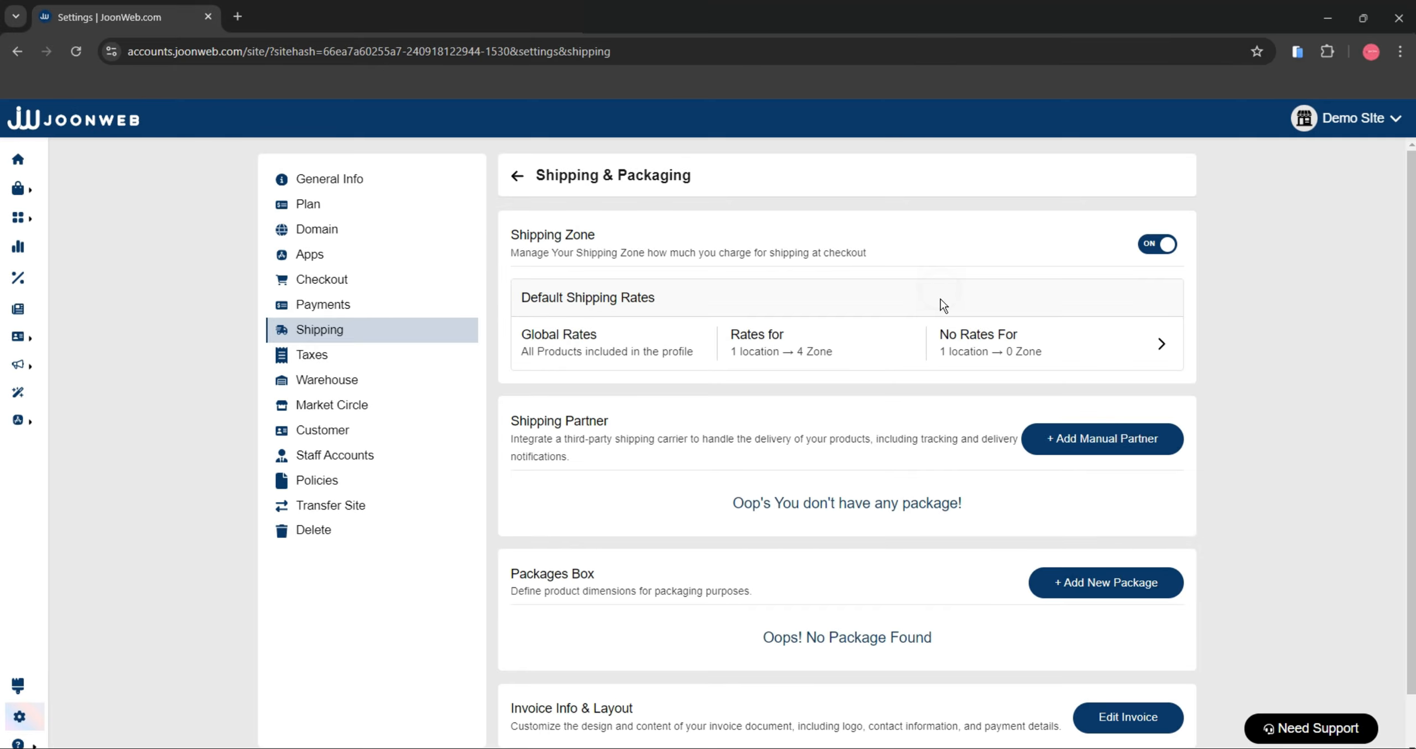
Step: Open the default shipping rates profile and create a zone named USA that covers the United States
left_click(944, 325)
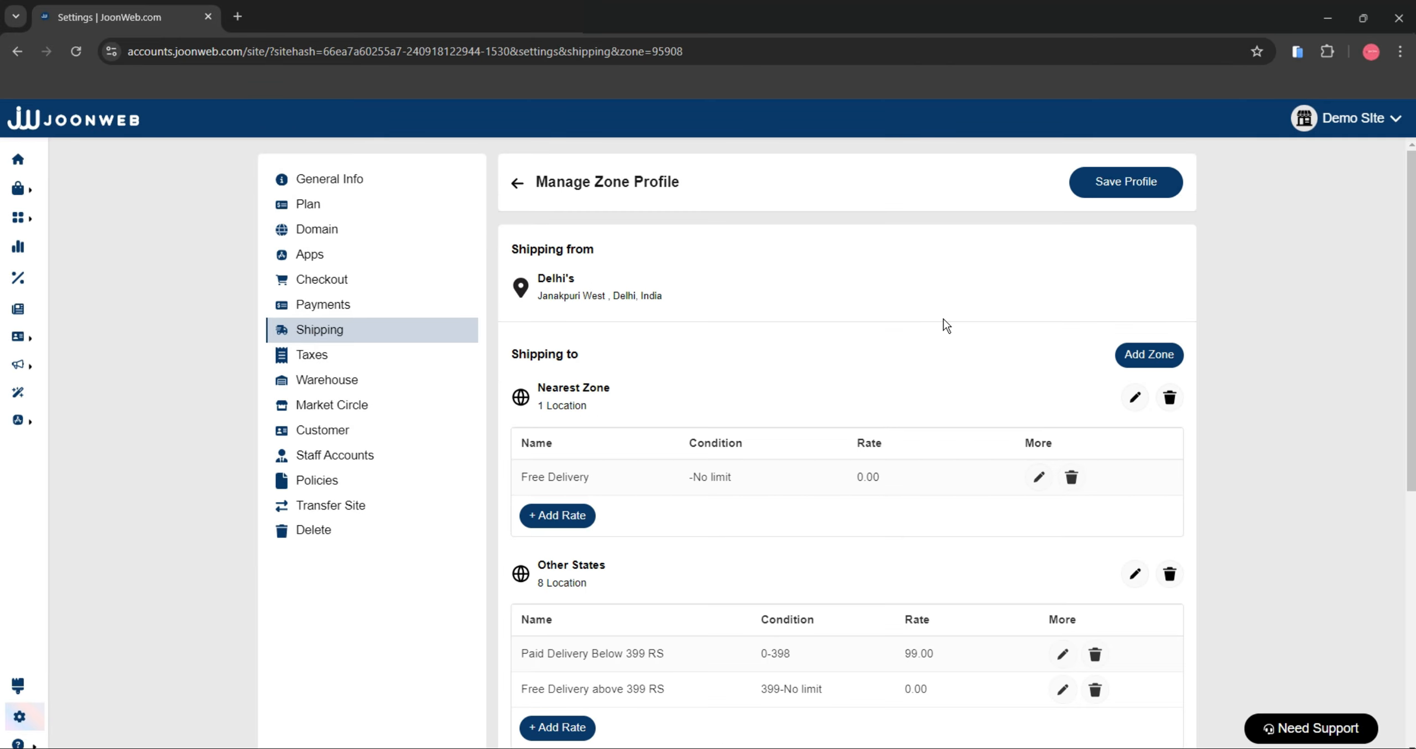
scroll(951, 324, "down", 1)
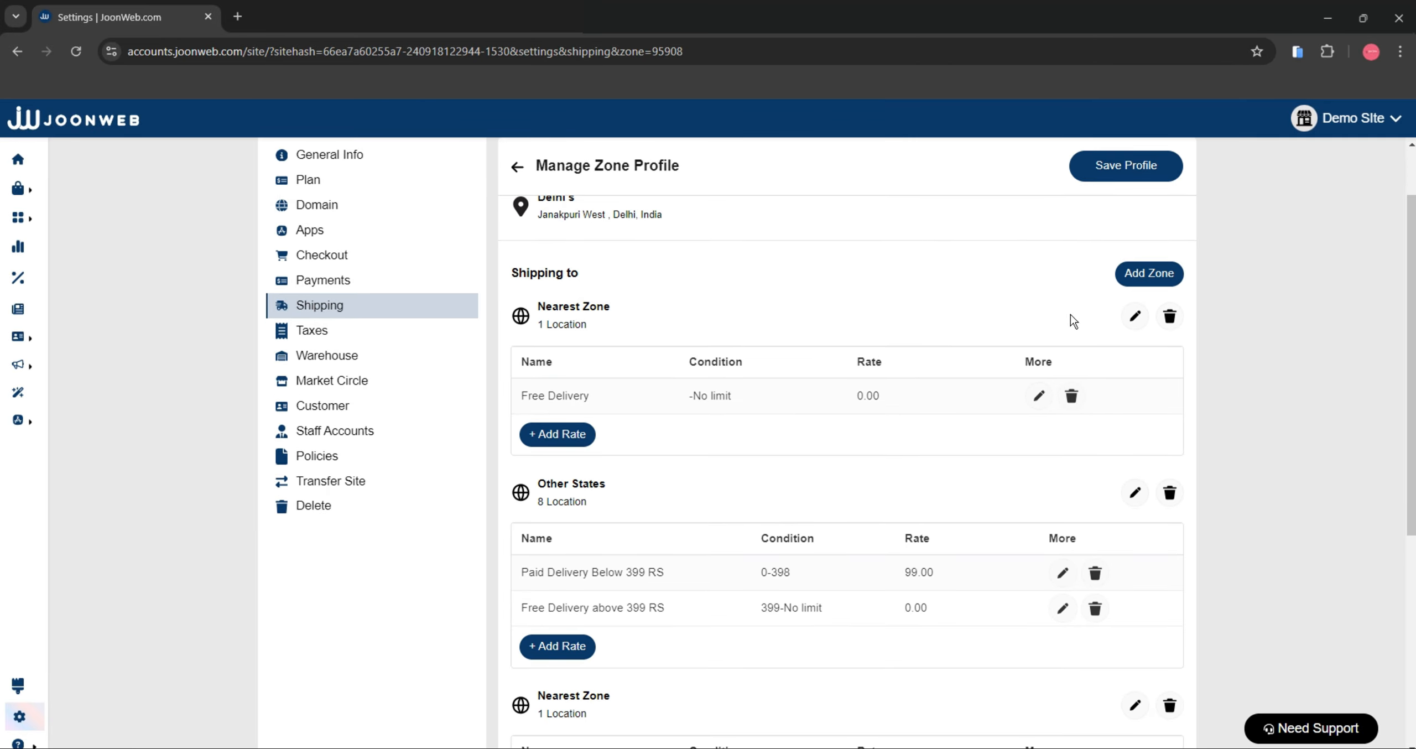
left_click(1145, 274)
left_click(589, 304)
type("USA")
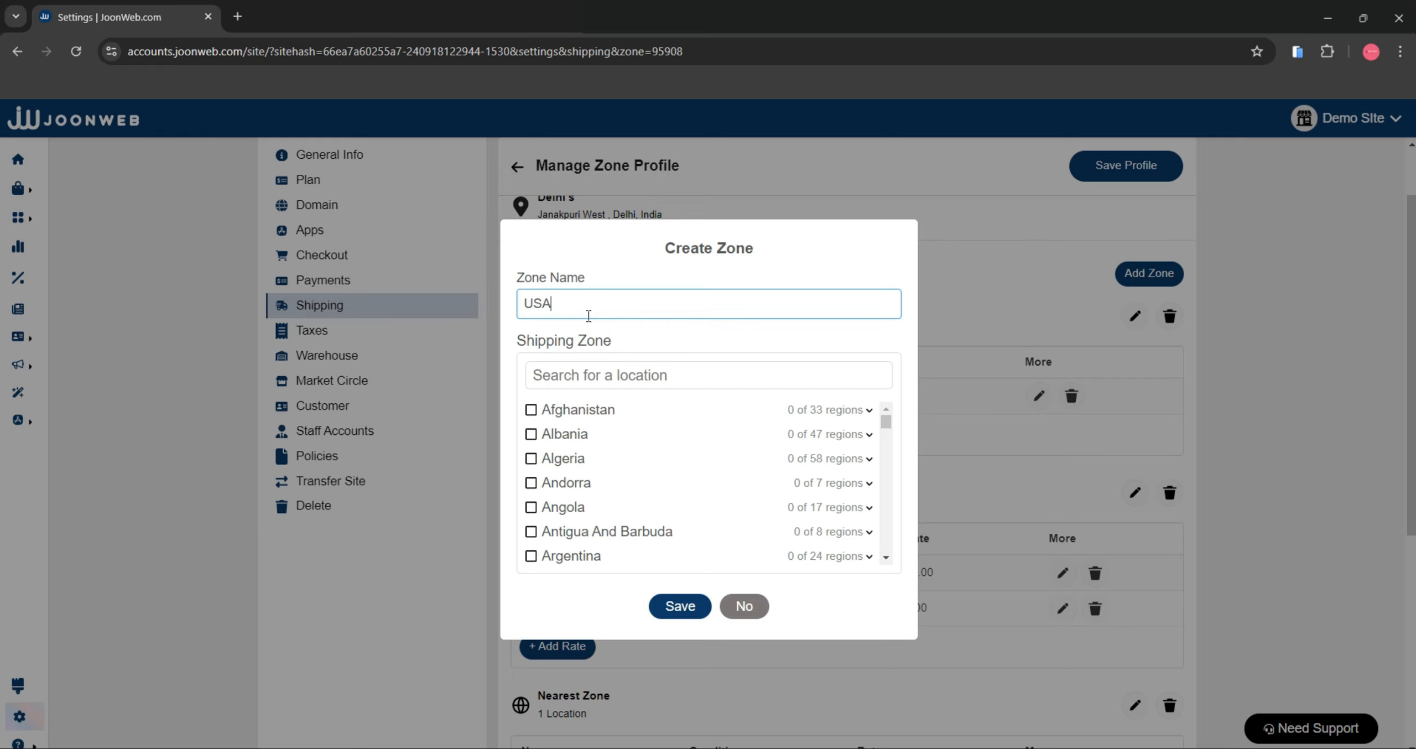
left_click(586, 376)
type("united")
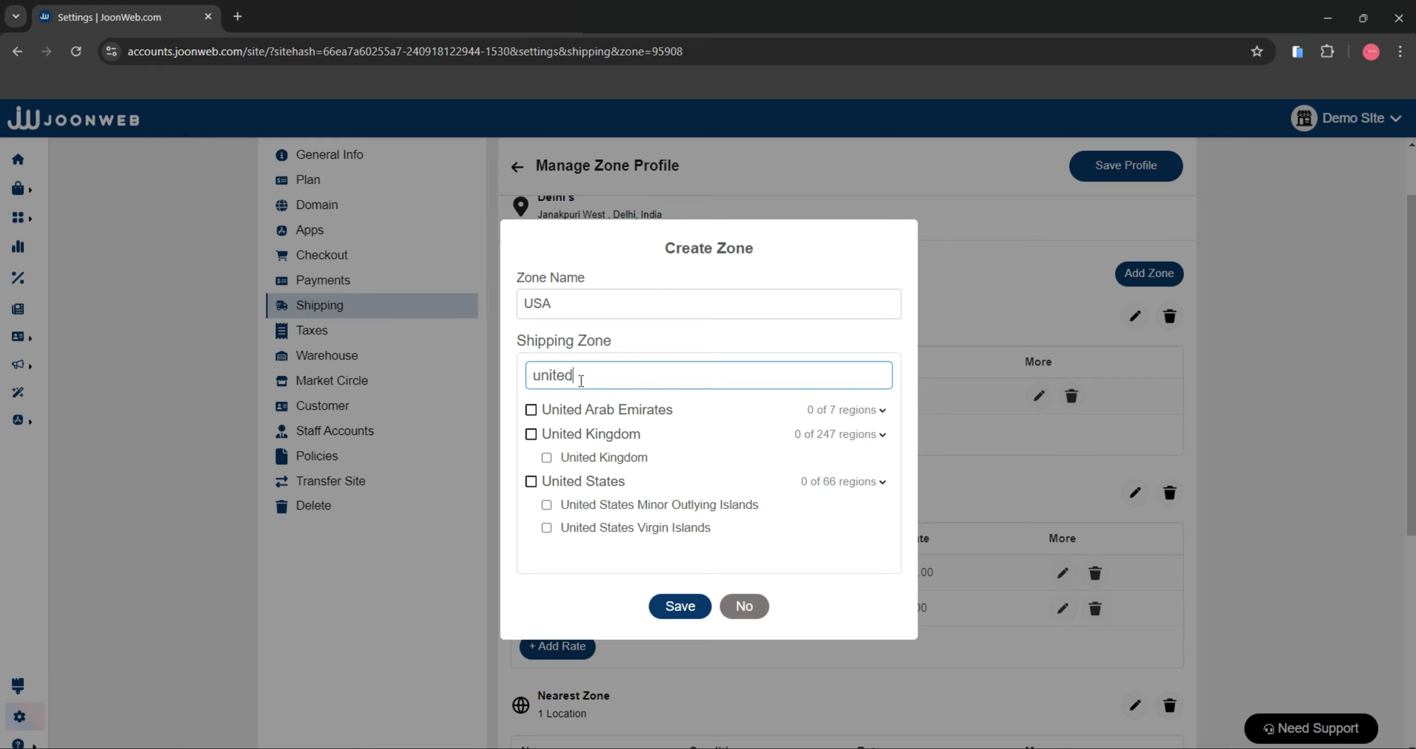
left_click(531, 483)
left_click(678, 604)
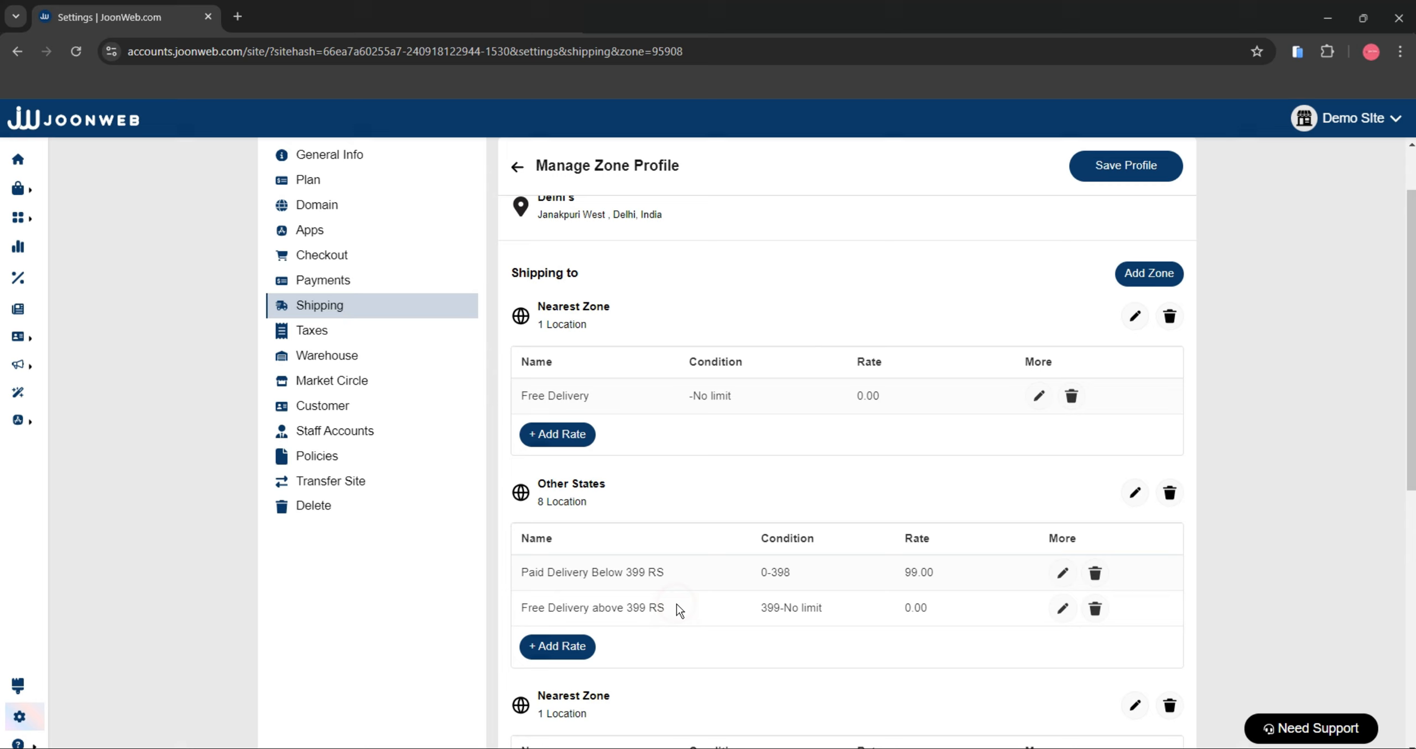
Step: Add a rate named 799 RS Delivery Charges to the USA zone, with rate 799 and condition type Available On All
scroll(675, 605, "down", 5)
left_click(546, 615)
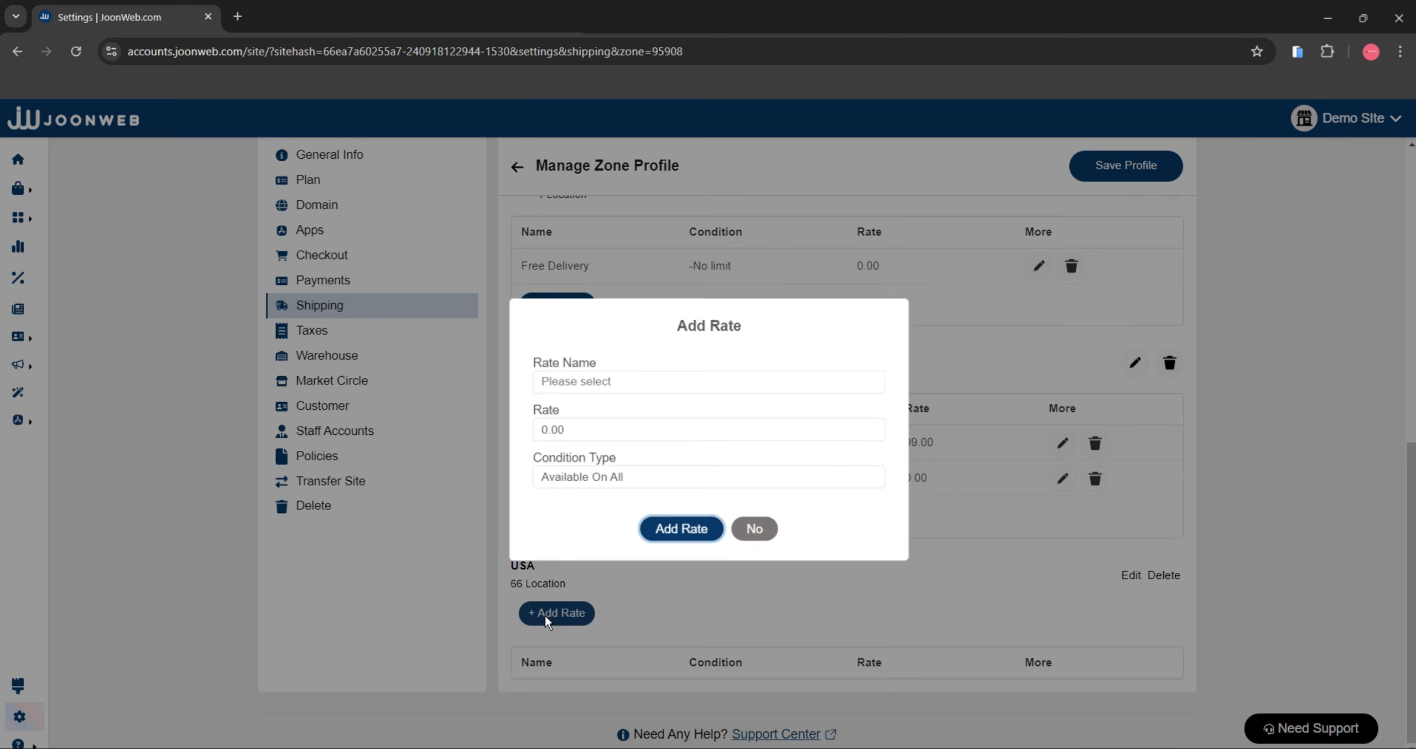
left_click(557, 374)
type("799 RS Delivery Charges")
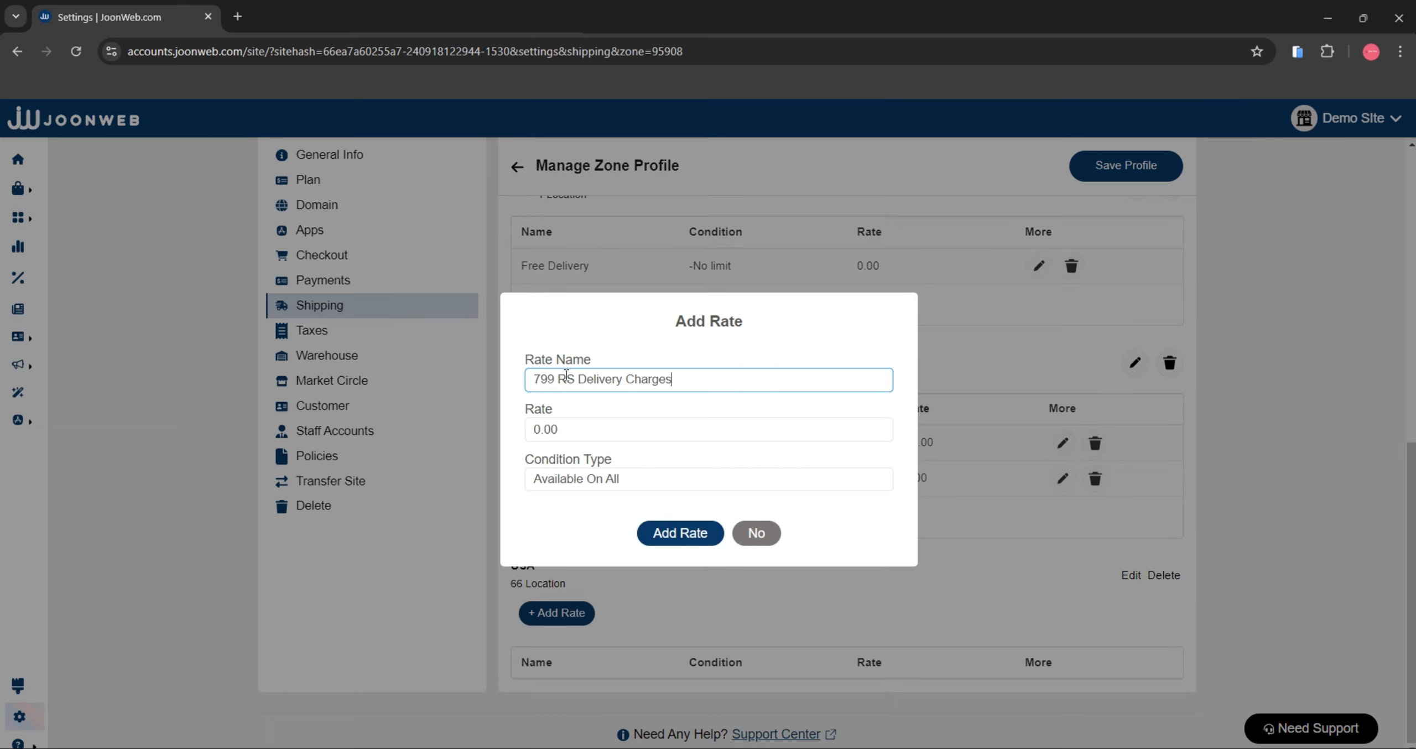
left_click(575, 431)
type("799")
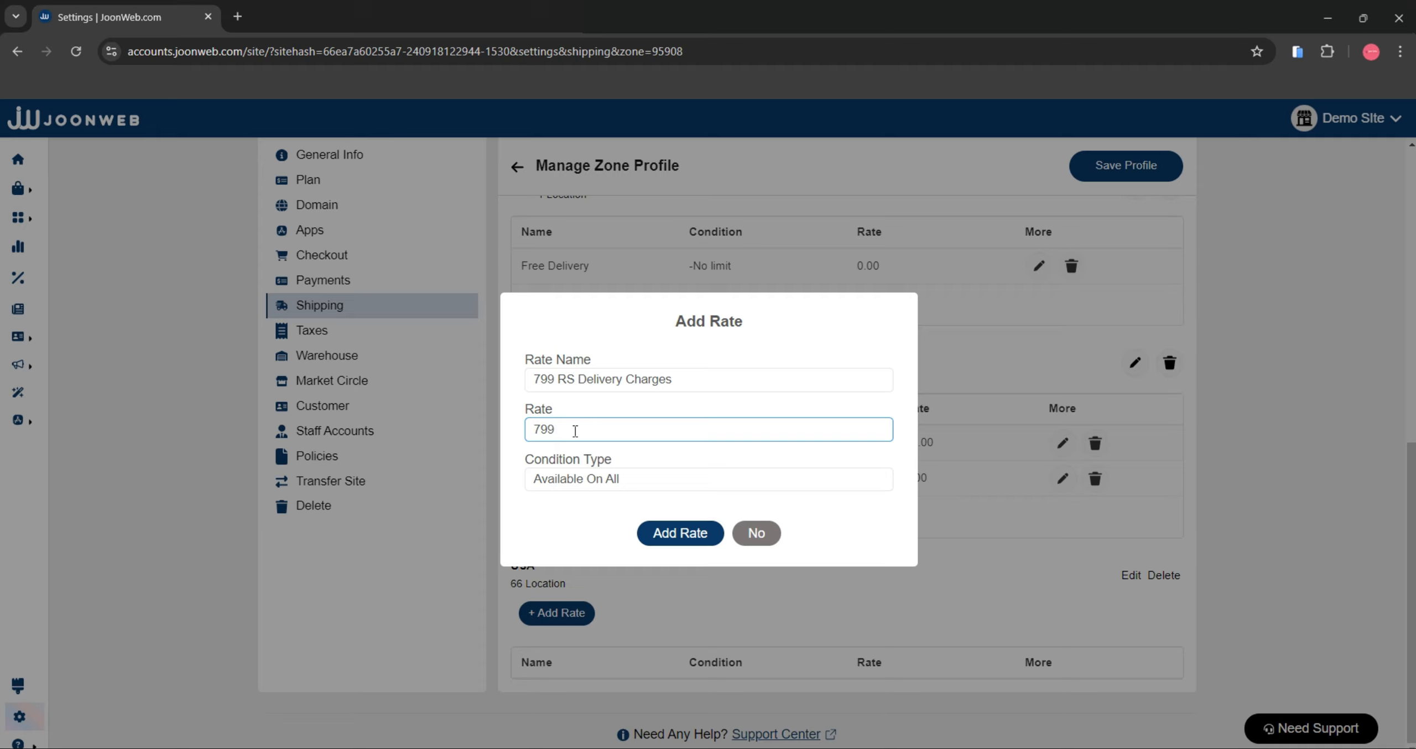
left_click(578, 480)
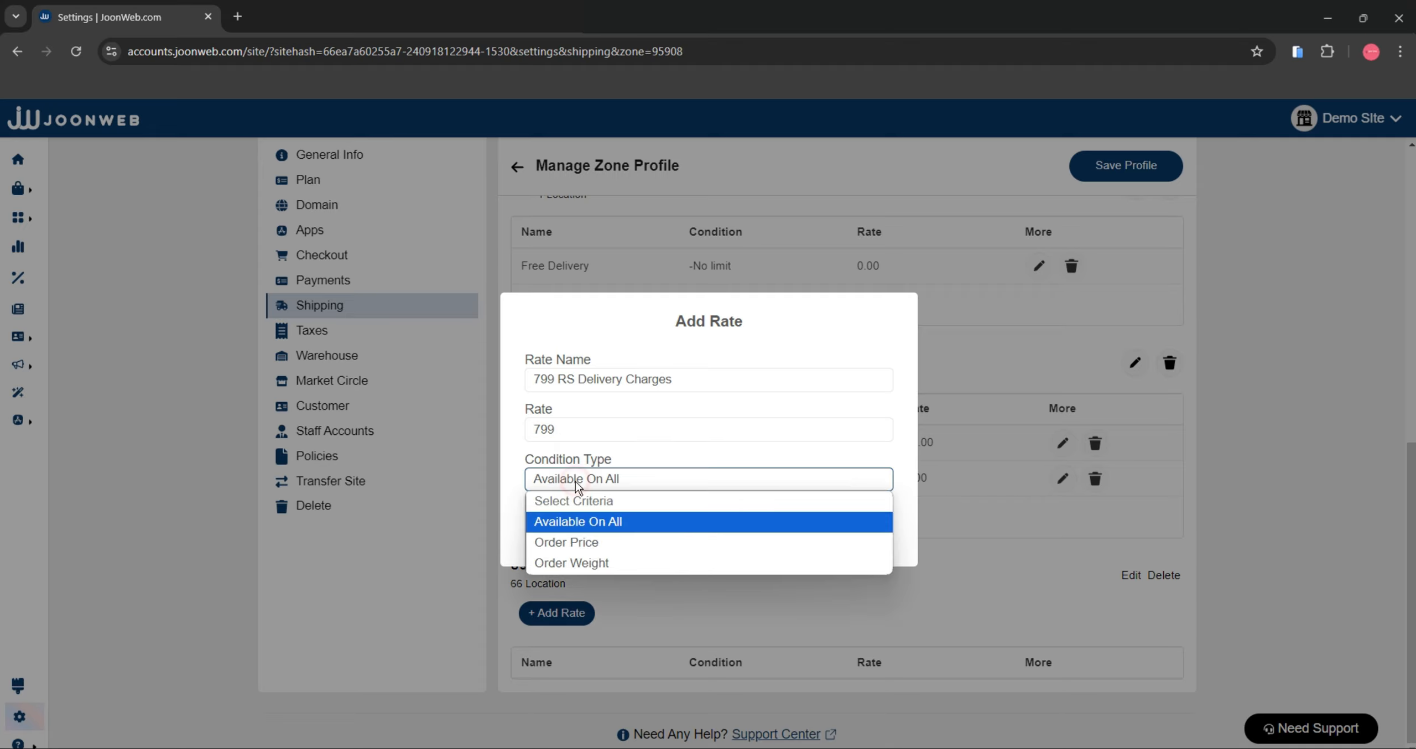
left_click(568, 530)
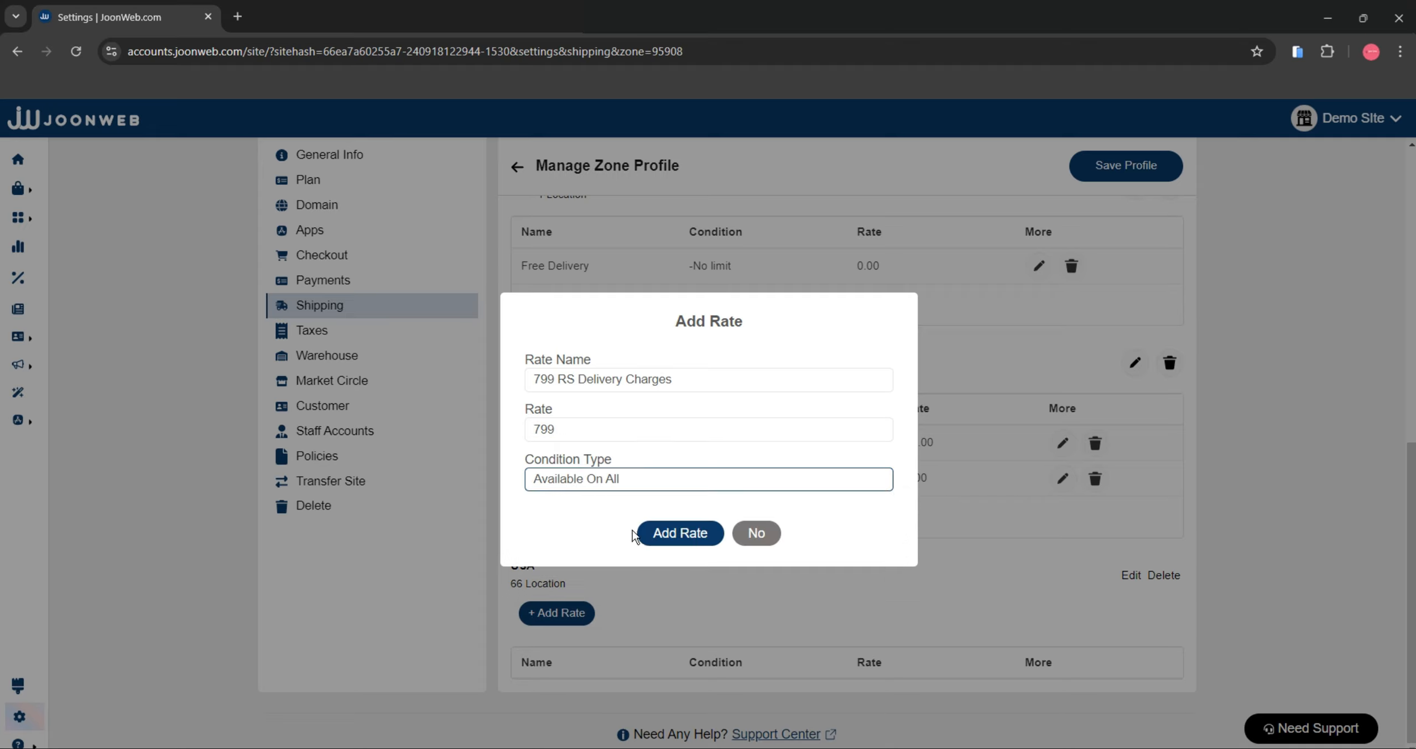
left_click(666, 534)
scroll(673, 532, "down", 1)
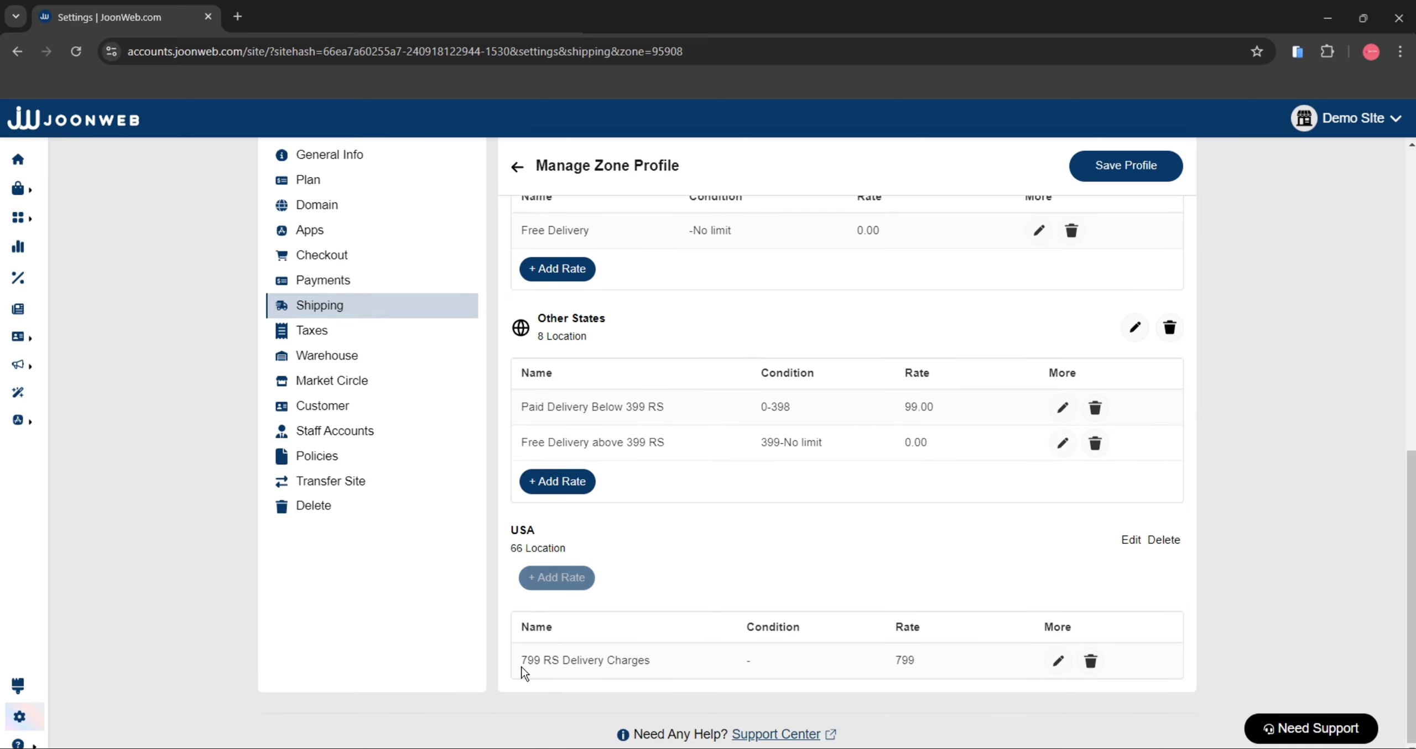
Step: Save the zone profile with the USA zone and go back to the site dashboard
left_click(1096, 169)
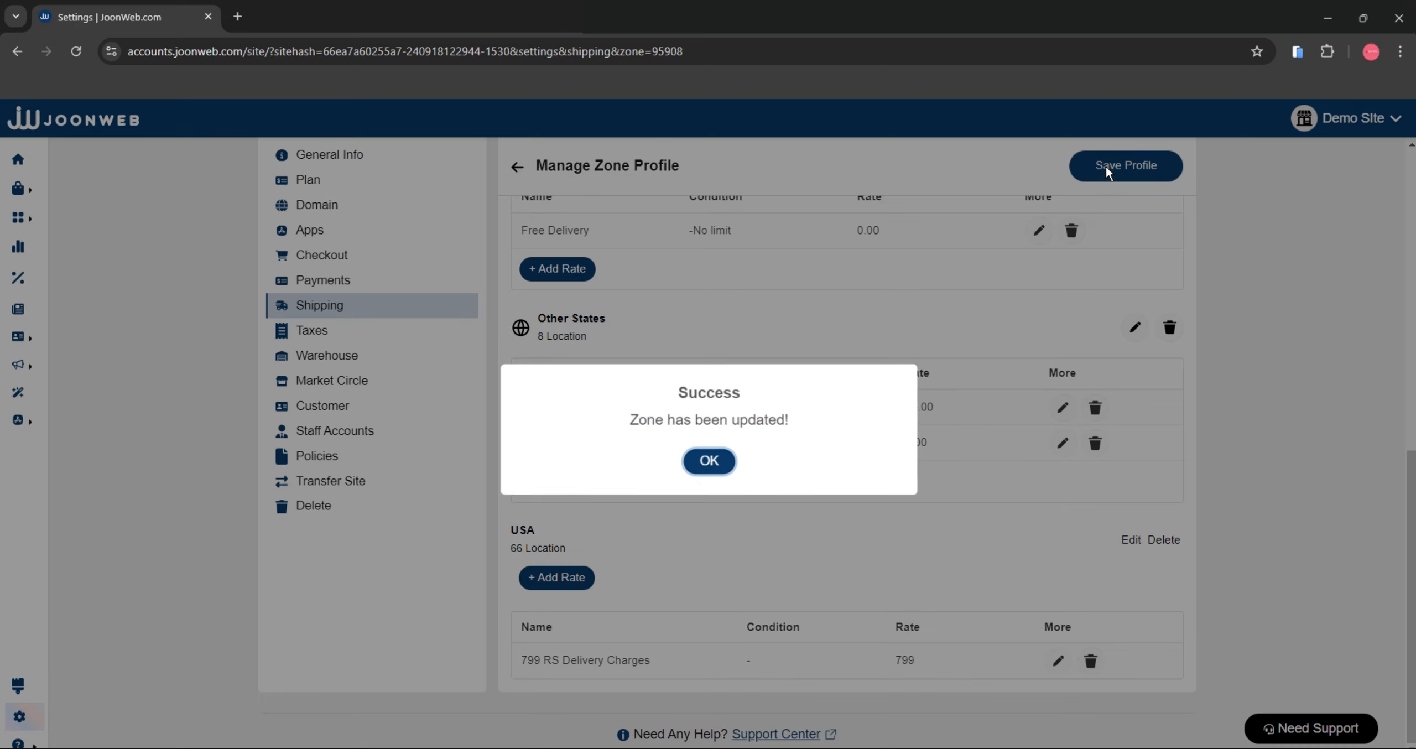
left_click(705, 461)
scroll(719, 498, "down", 5)
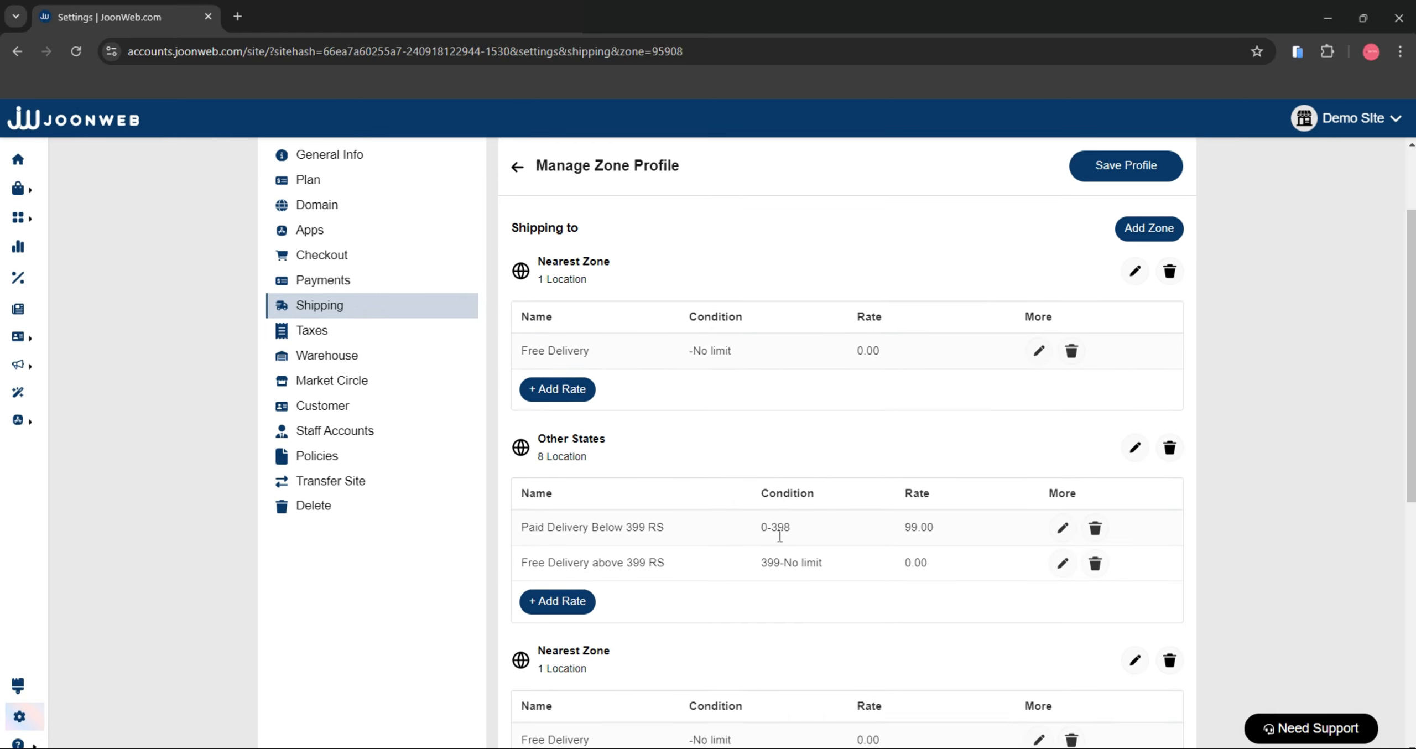
left_click(28, 159)
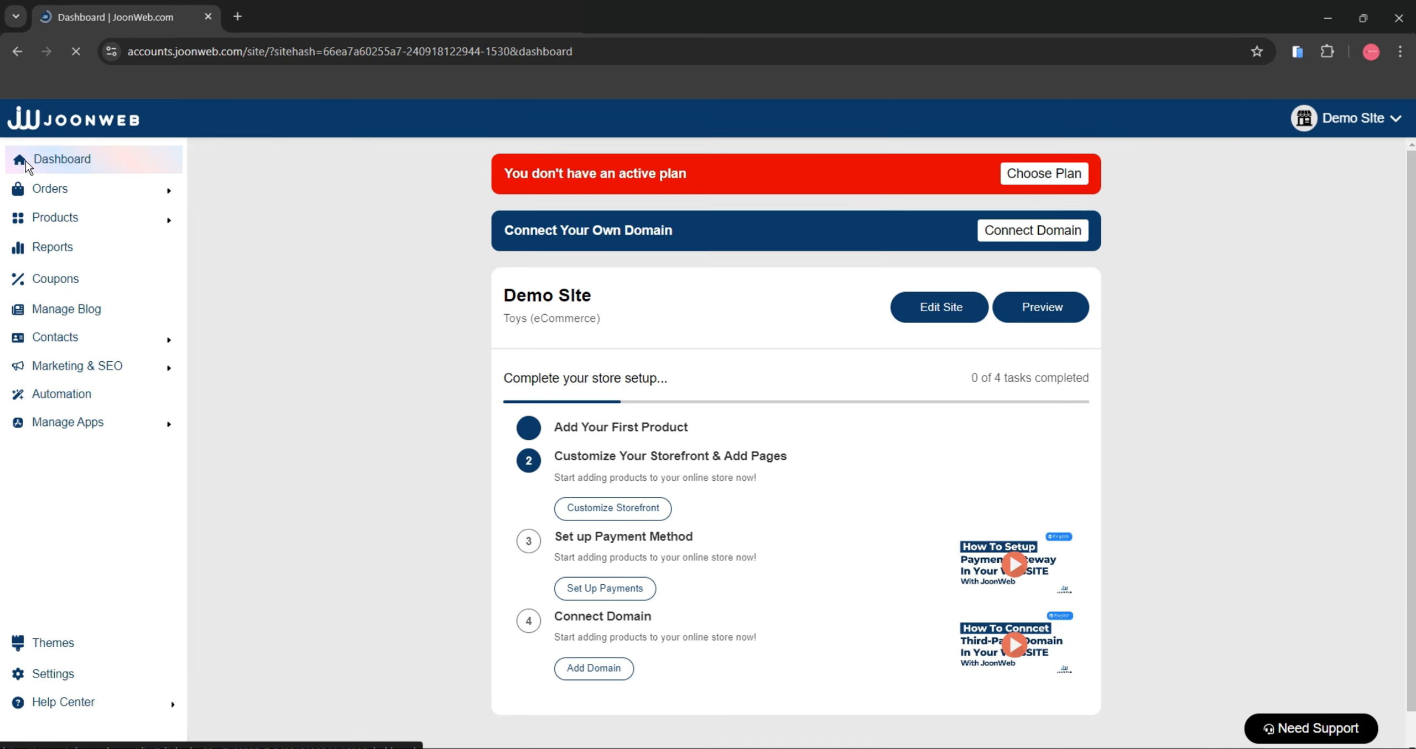
Step: Preview the storefront and view the Wooden Russian Blocks Puzzles product down to its purchase options
left_click(1040, 307)
scroll(1031, 312, "down", 10)
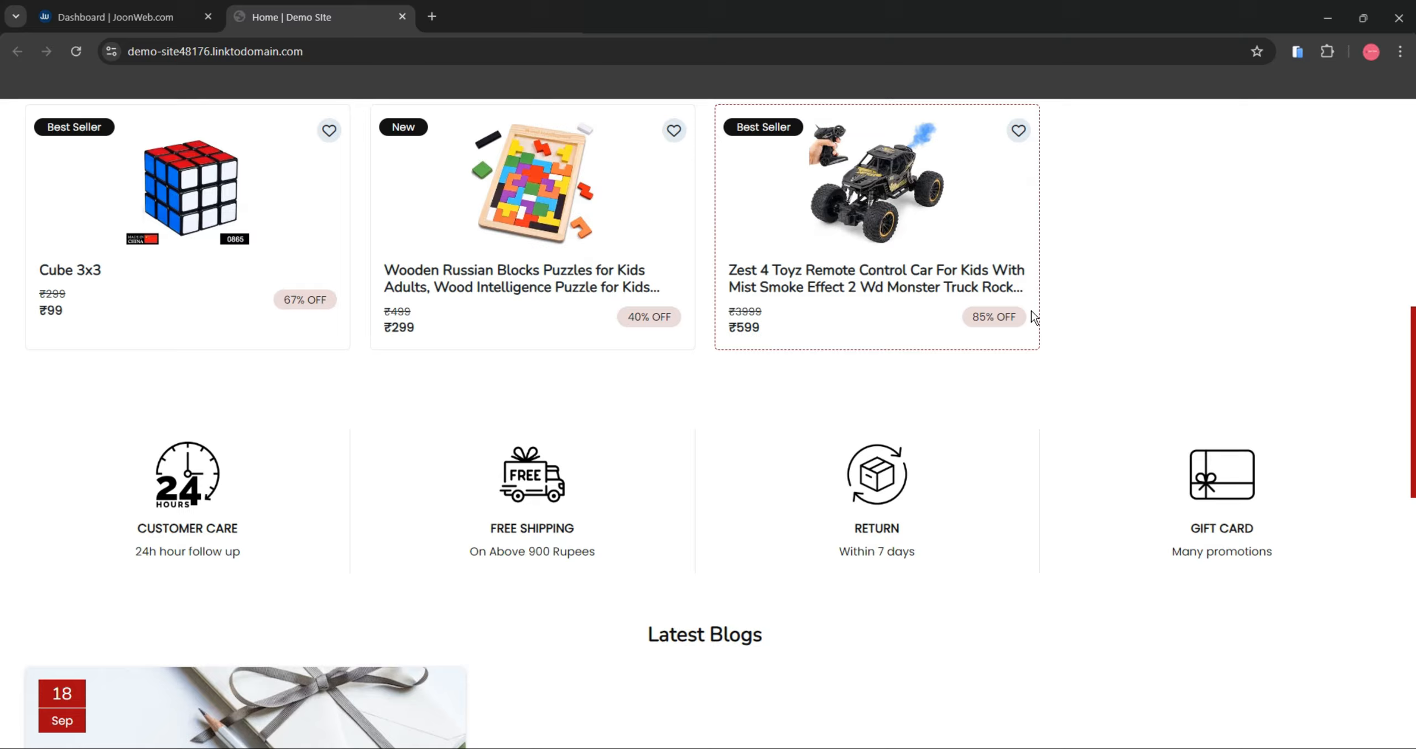
left_click(607, 222)
scroll(620, 500, "down", 5)
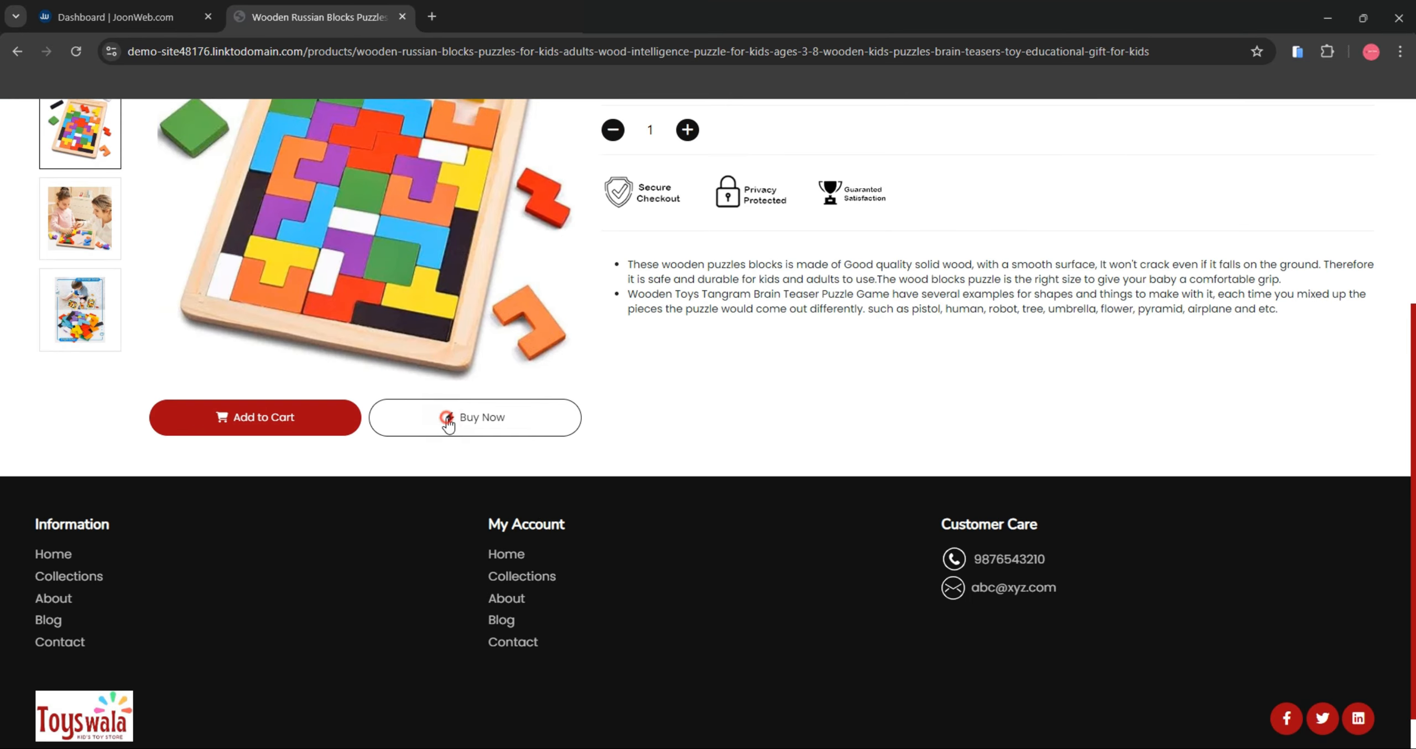
Step: Buy the Wooden Russian Blocks Puzzles product and set the checkout country to United States
left_click(448, 418)
left_click(353, 322)
left_click(348, 378)
scroll(347, 385, "down", 3)
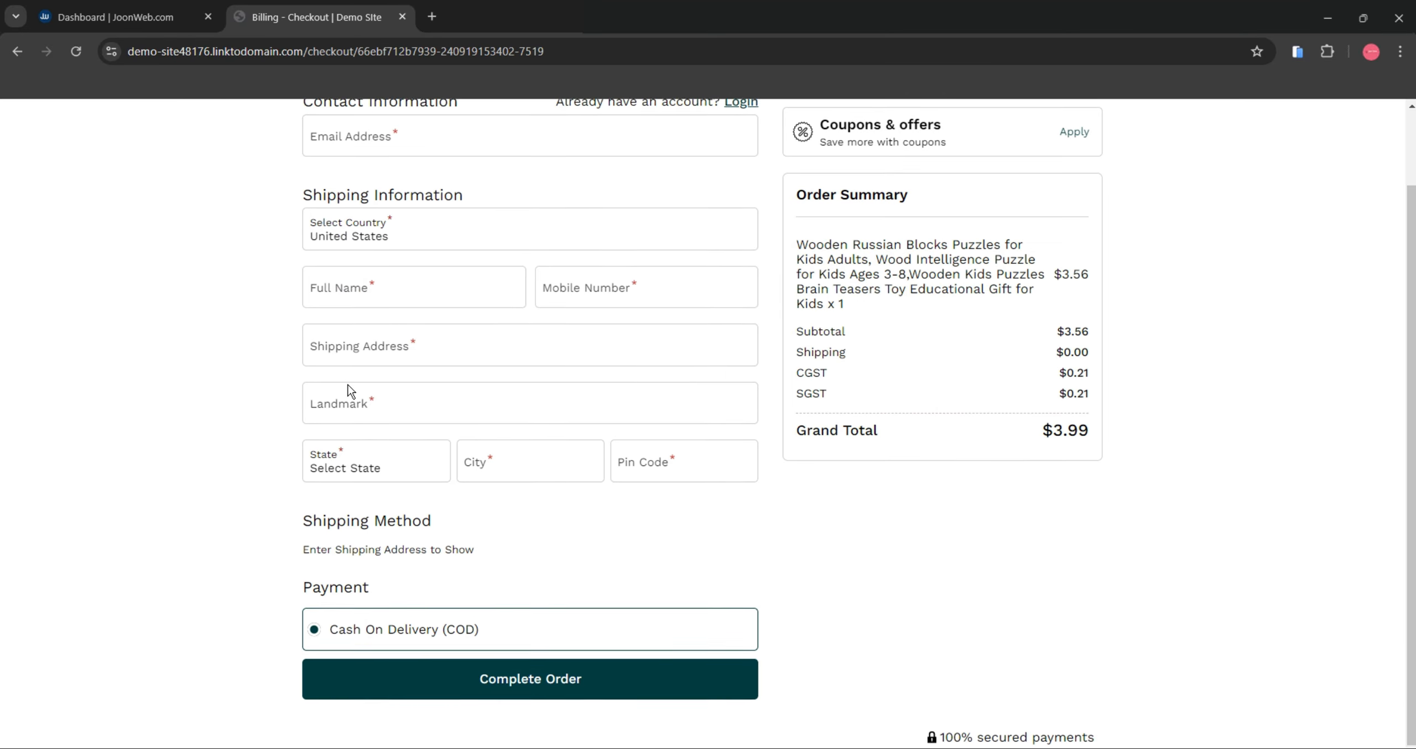
Step: Choose Idaho as the shipping state and check the delivery method and charge for the United States order
left_click(347, 470)
scroll(347, 409, "down", 1)
left_click(347, 361)
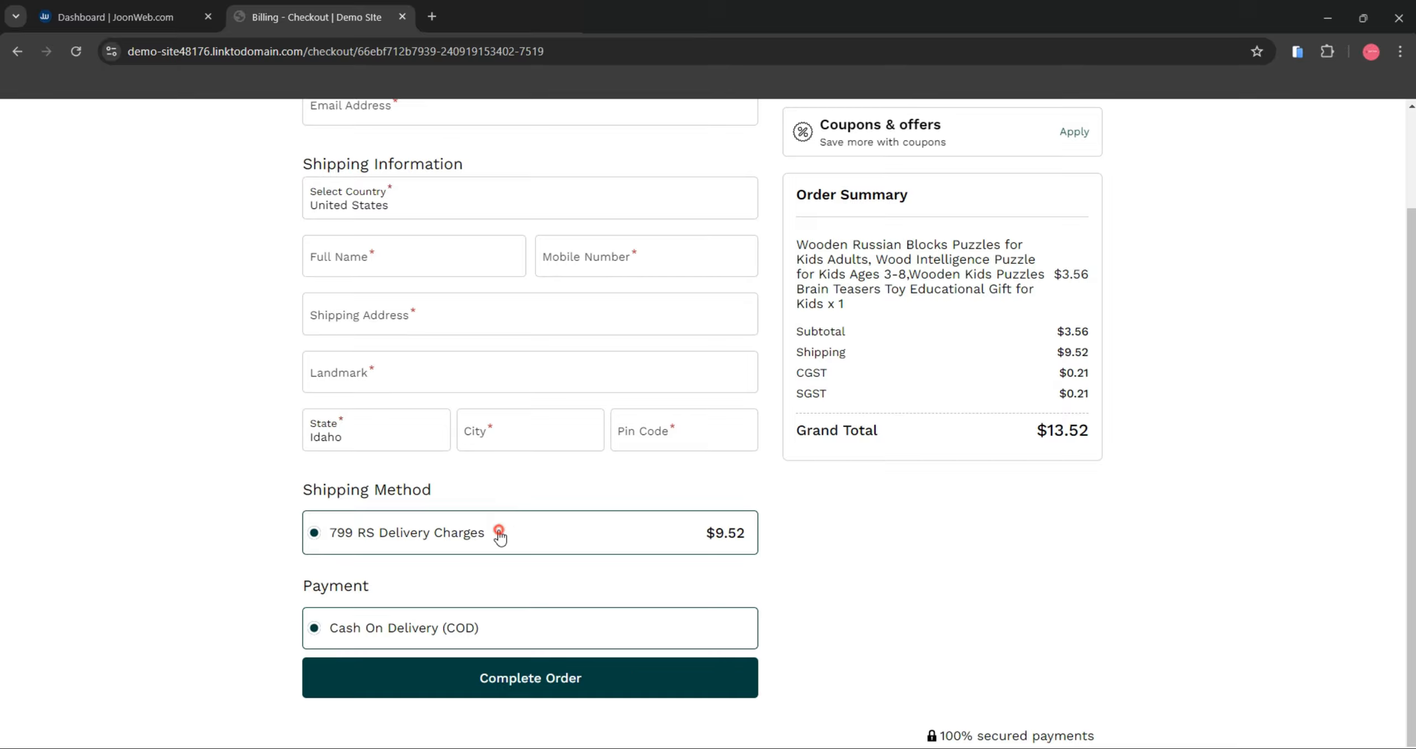
left_click_drag(689, 534, 759, 540)
scroll(830, 542, "up", 2)
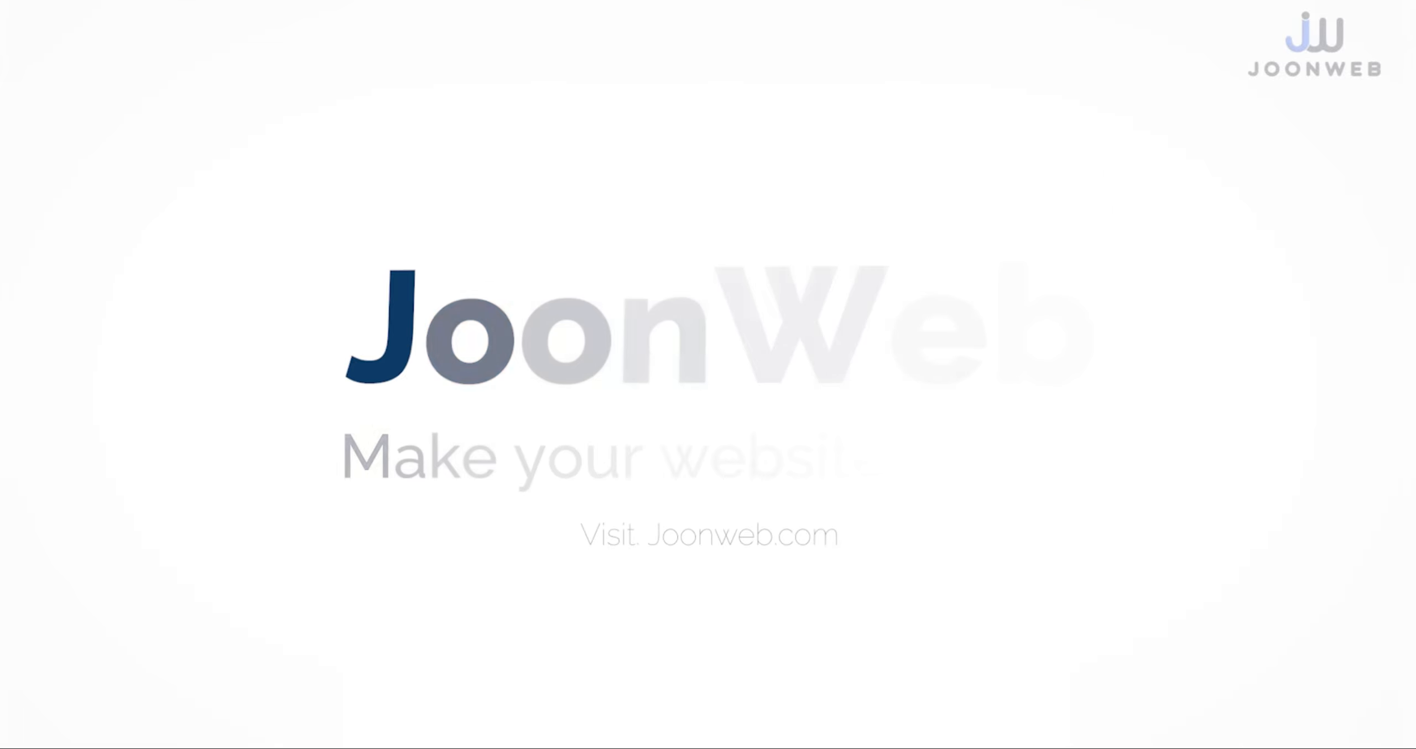